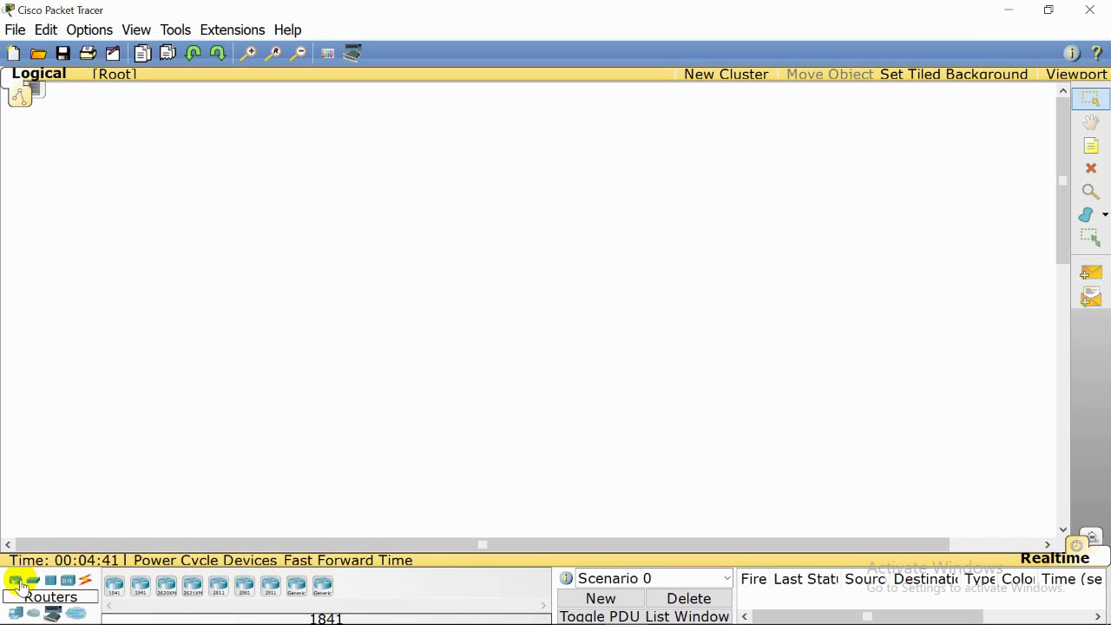
# Place an 1841 router on the workspace and a 2960 switch just below it.
pyautogui.click(51, 581)
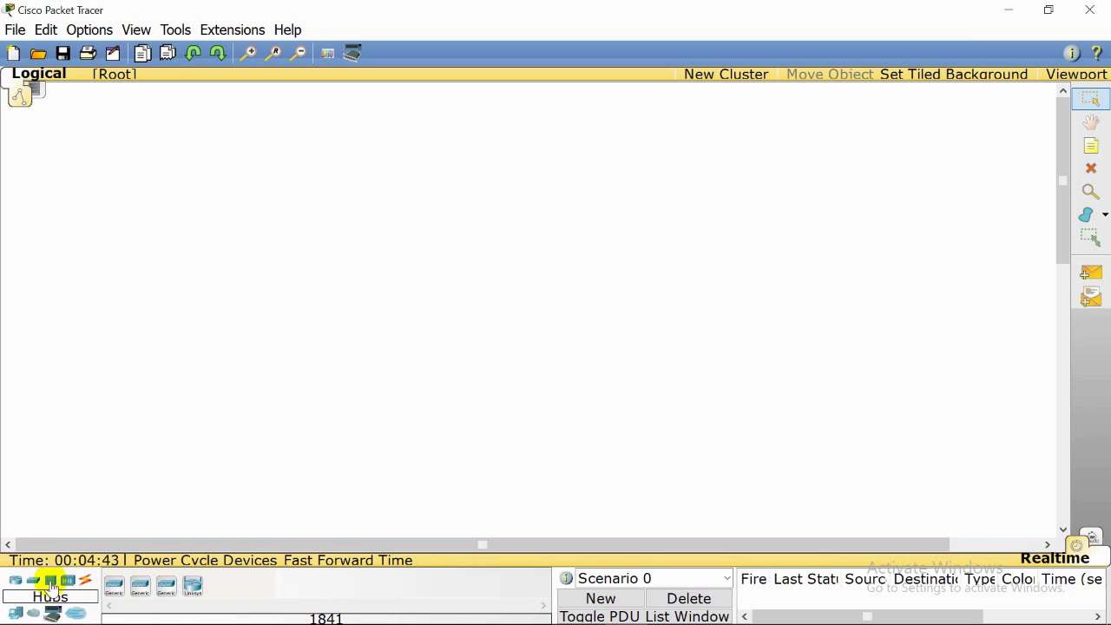
pyautogui.click(15, 581)
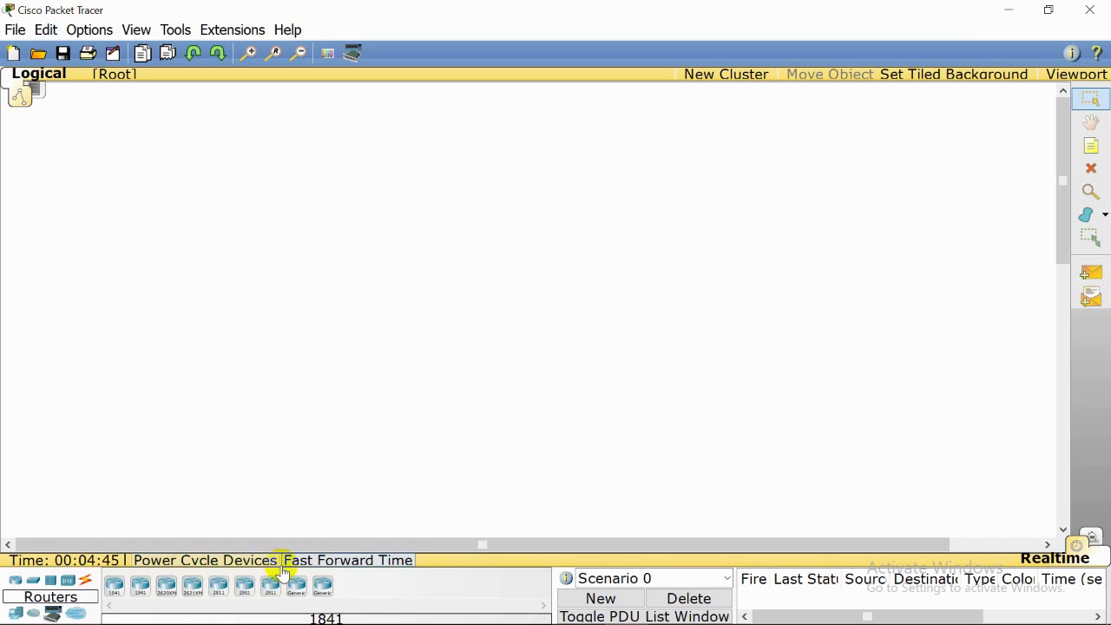
pyautogui.click(116, 585)
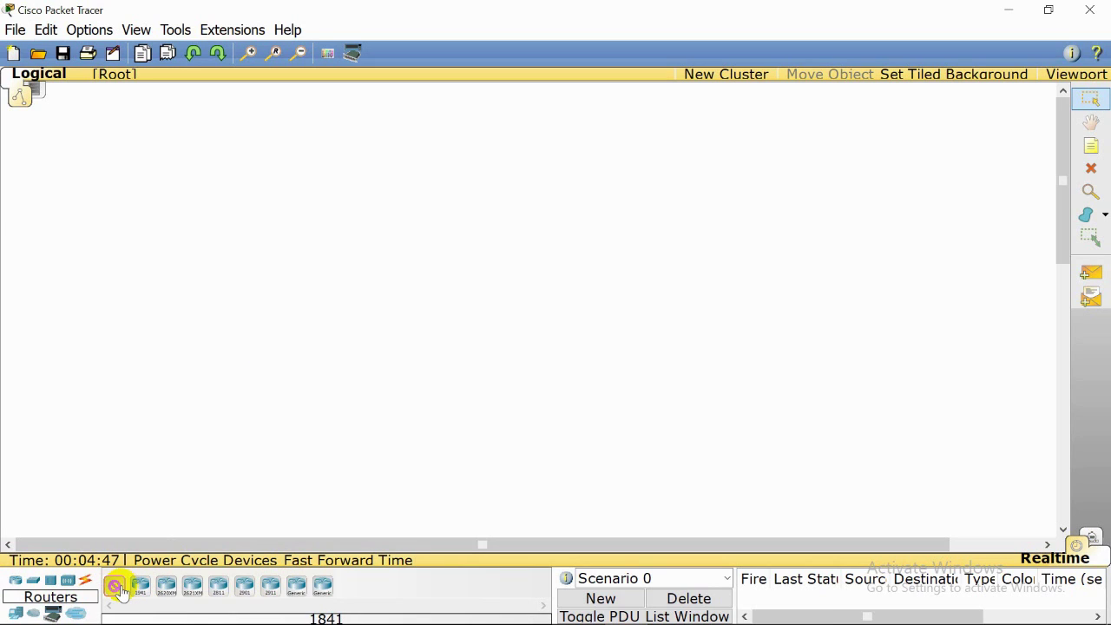
pyautogui.click(341, 223)
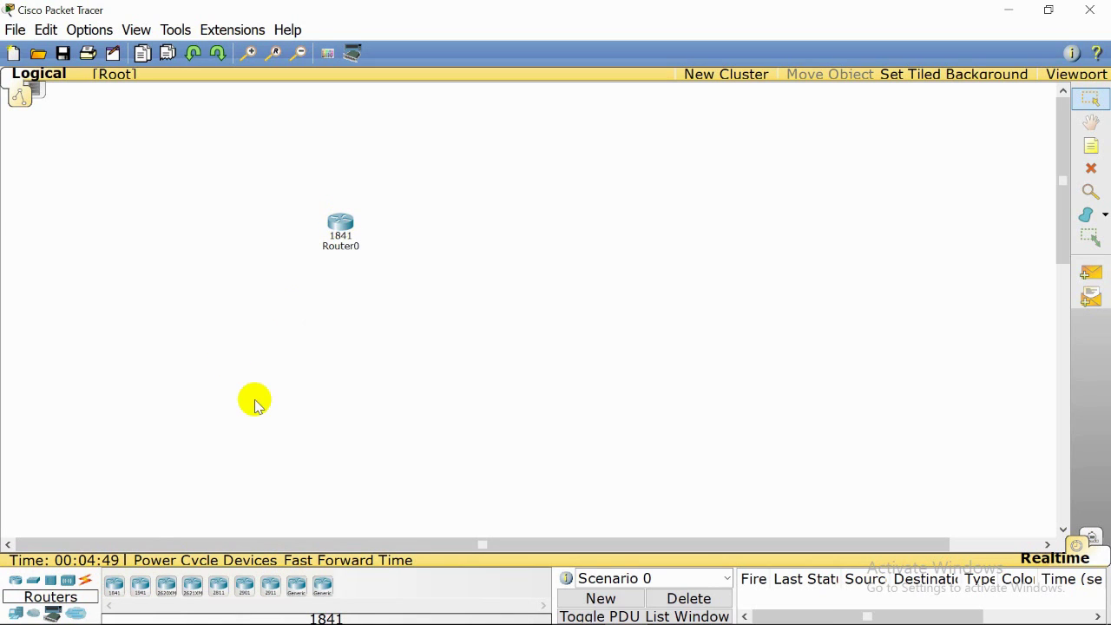
pyautogui.click(32, 582)
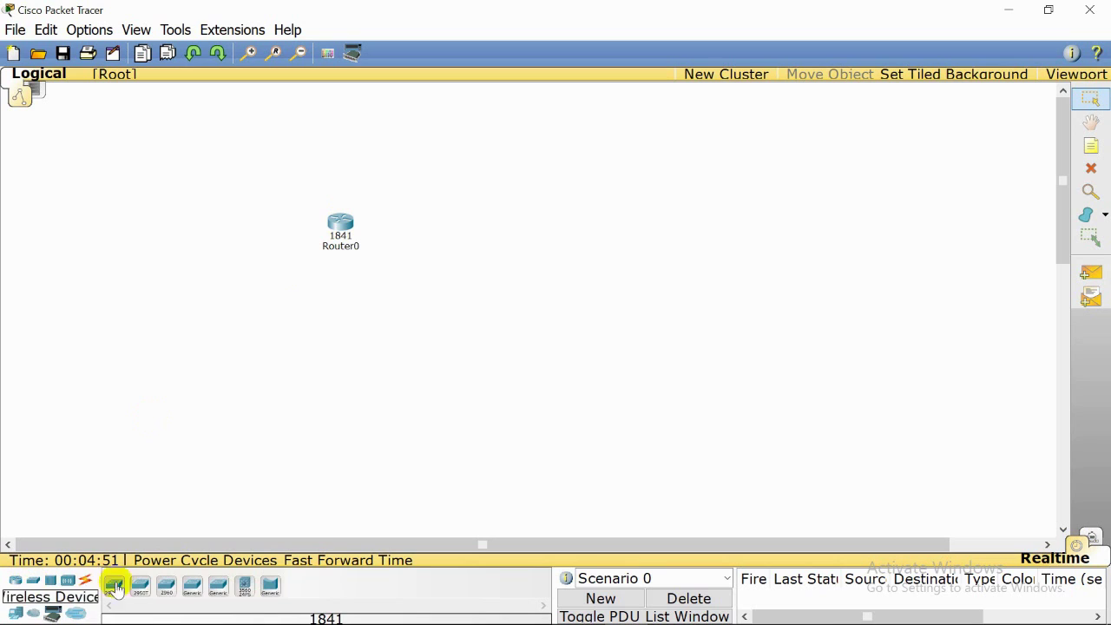
pyautogui.click(165, 587)
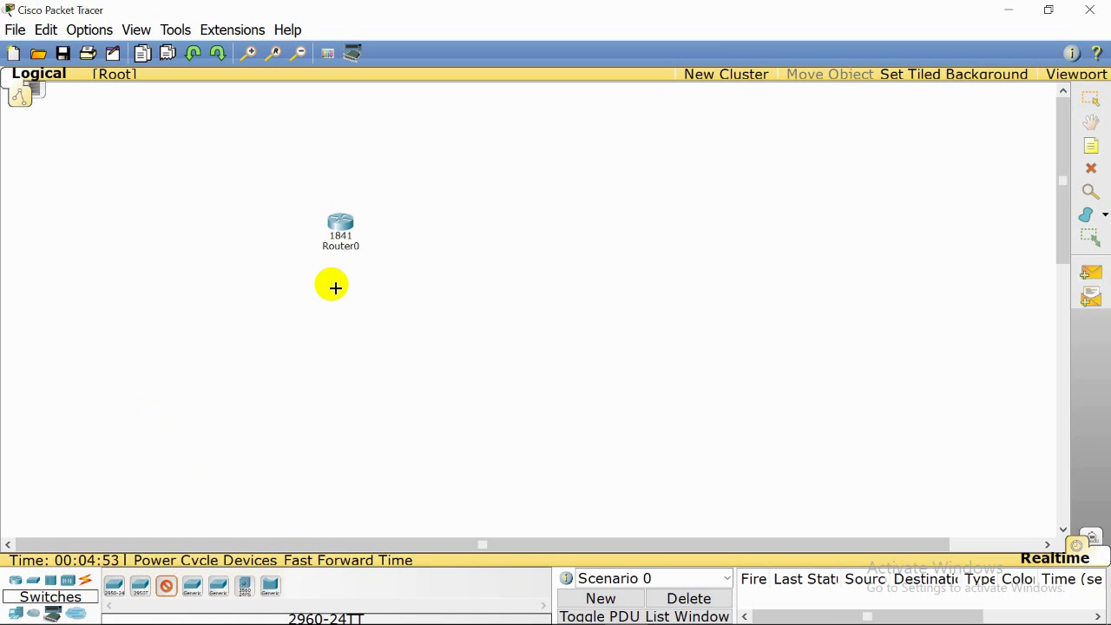
pyautogui.click(333, 285)
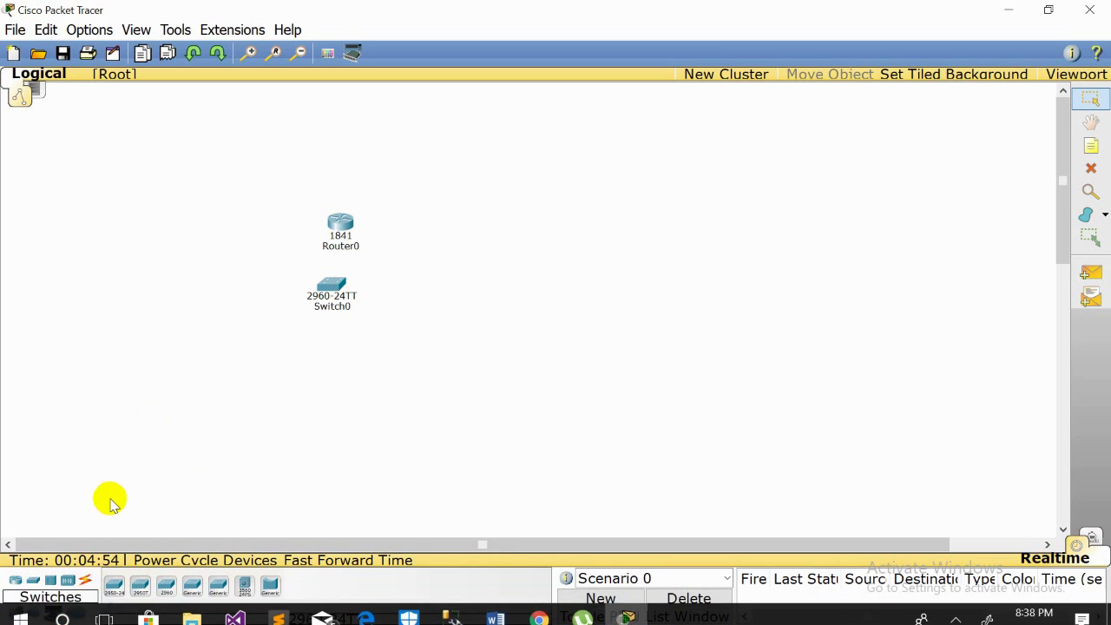
# Add a generic PC and a generic laptop side by side below the switch.
pyautogui.moveTo(13, 612)
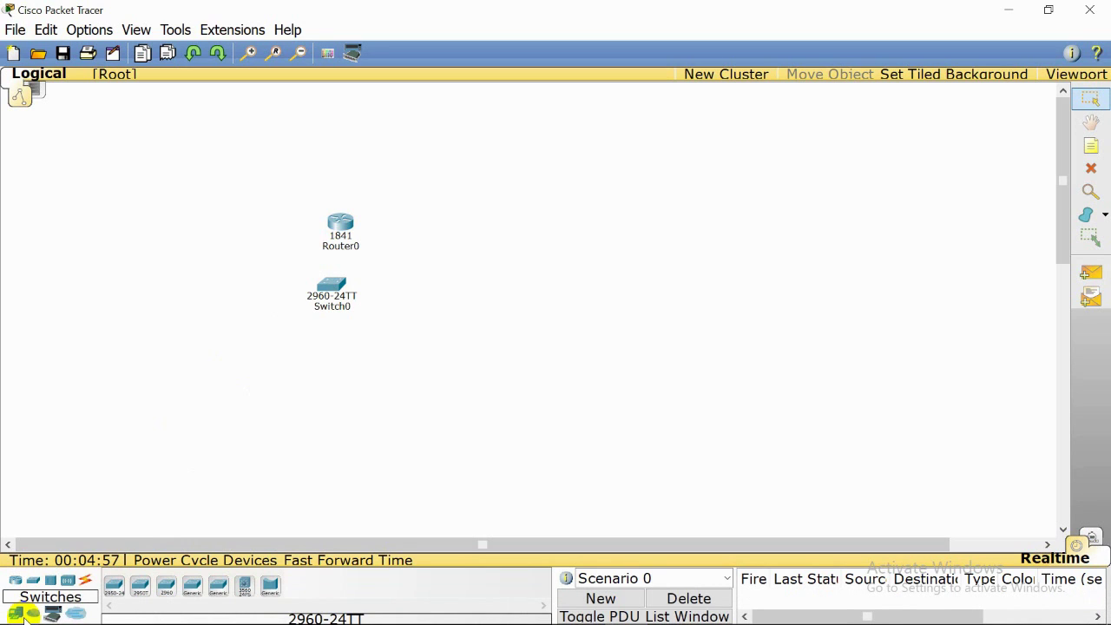
pyautogui.click(15, 614)
pyautogui.click(113, 585)
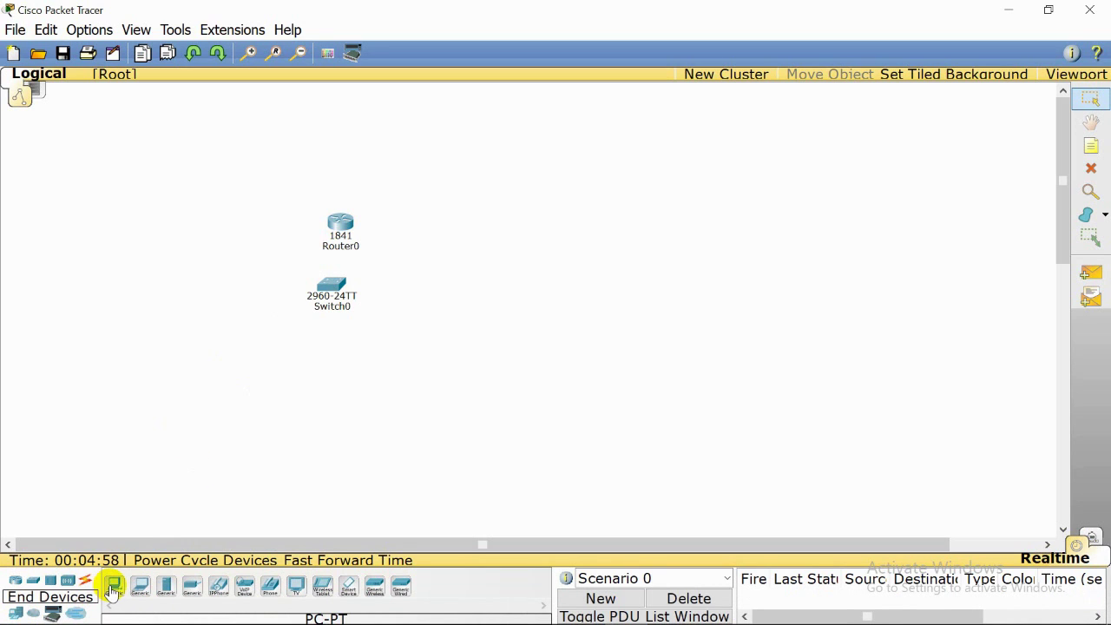
pyautogui.click(251, 418)
pyautogui.click(167, 575)
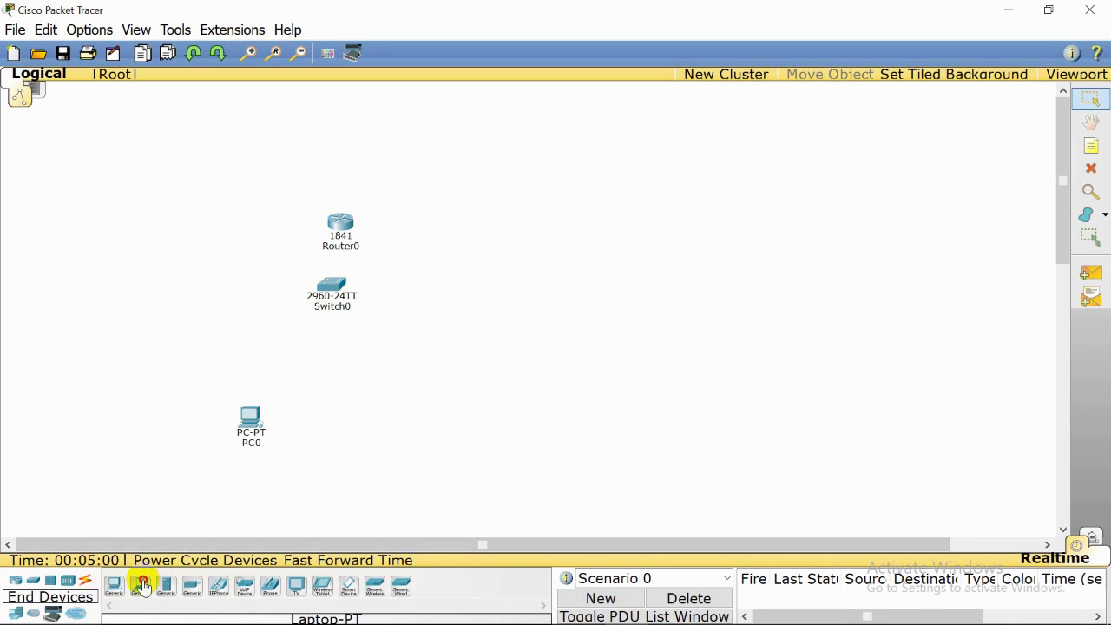
pyautogui.click(343, 401)
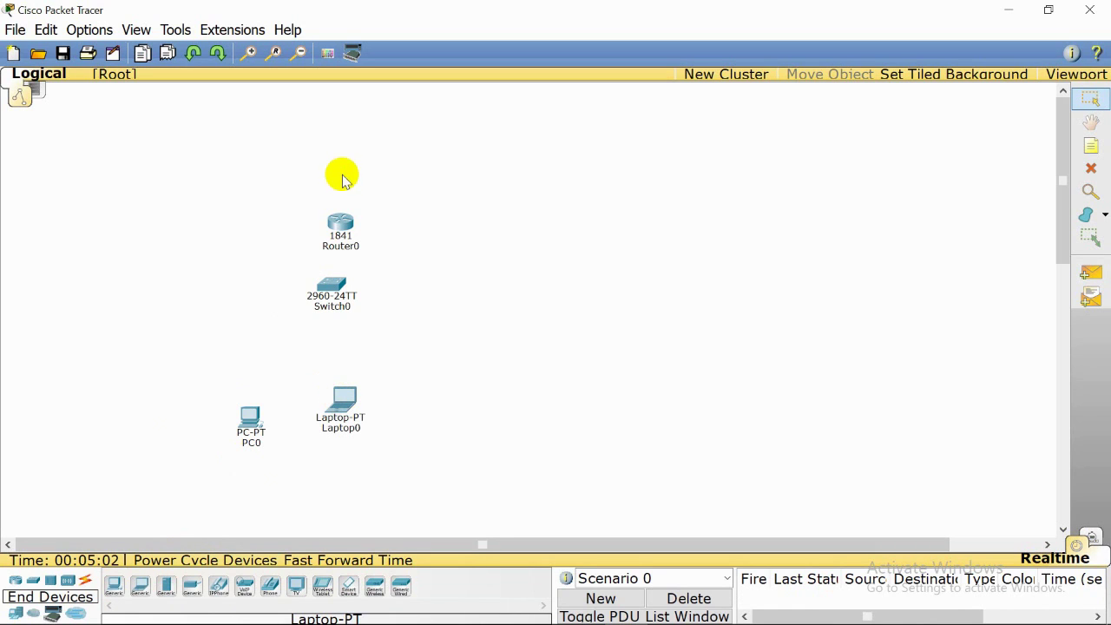
# Rearrange the devices so the router sits above the switch, with the PC and laptop spread out on either side below.
pyautogui.moveTo(340, 217); pyautogui.dragTo(282, 203)
pyautogui.moveTo(337, 282); pyautogui.dragTo(263, 287)
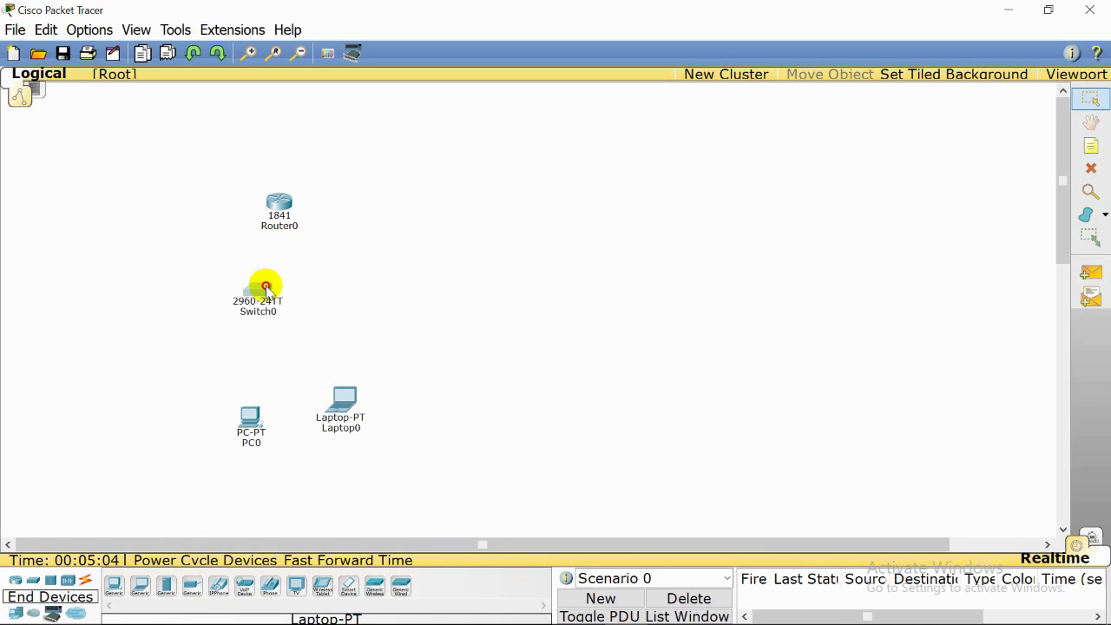
pyautogui.moveTo(248, 413); pyautogui.dragTo(141, 404)
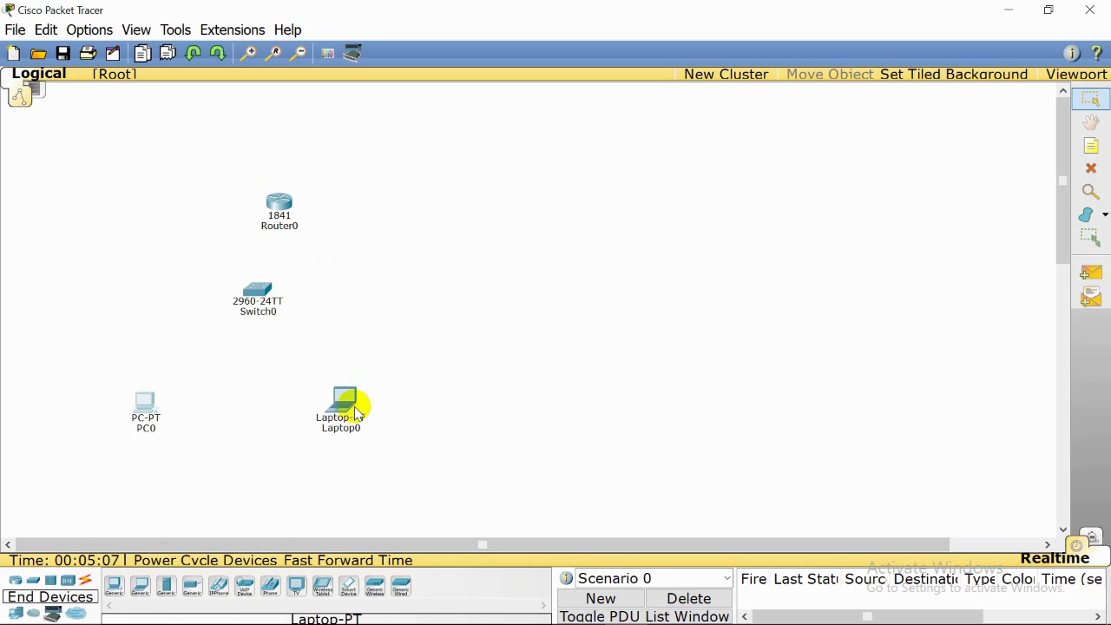
pyautogui.moveTo(354, 412); pyautogui.dragTo(338, 415)
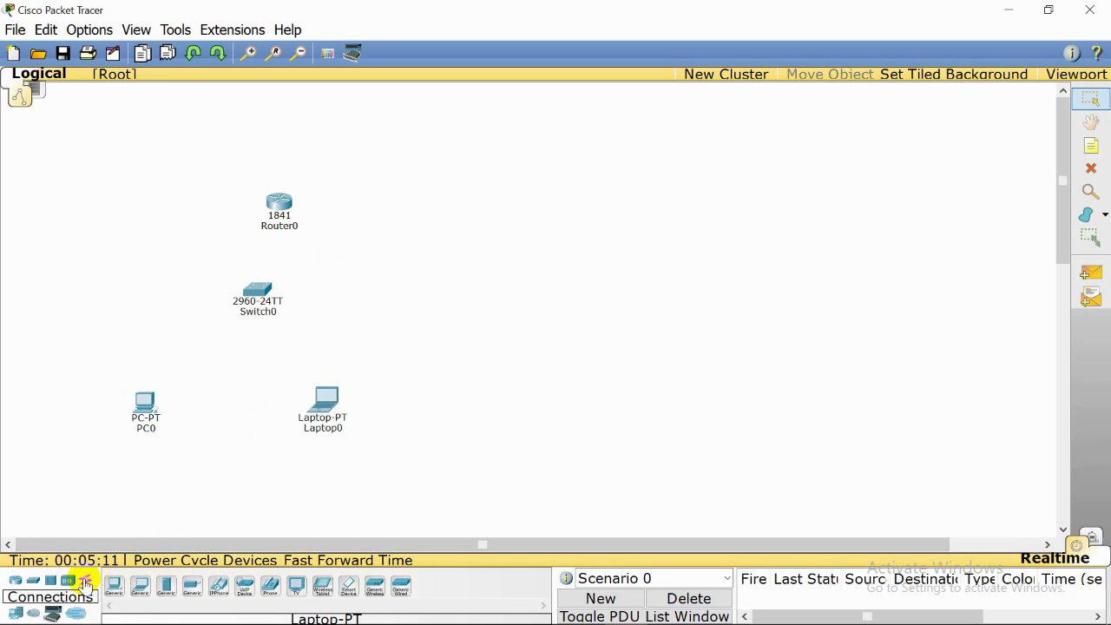
# Connect Router0's FastEthernet0/0 to Switch0's FastEthernet0/24 with a copper straight-through cable.
pyautogui.click(88, 583)
pyautogui.click(168, 590)
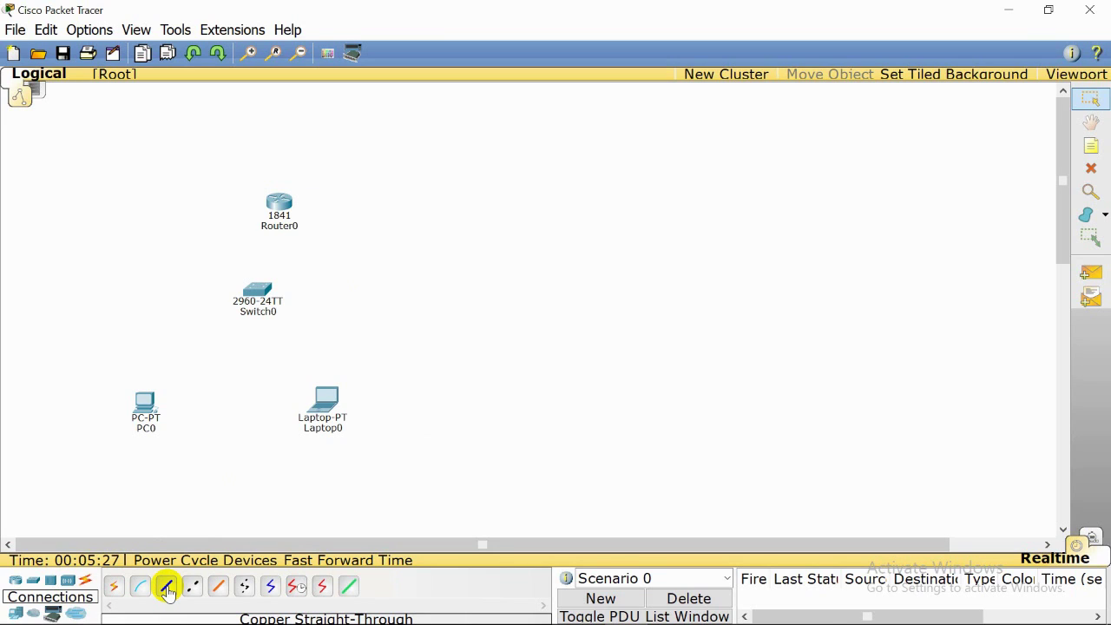
pyautogui.click(168, 592)
pyautogui.click(282, 203)
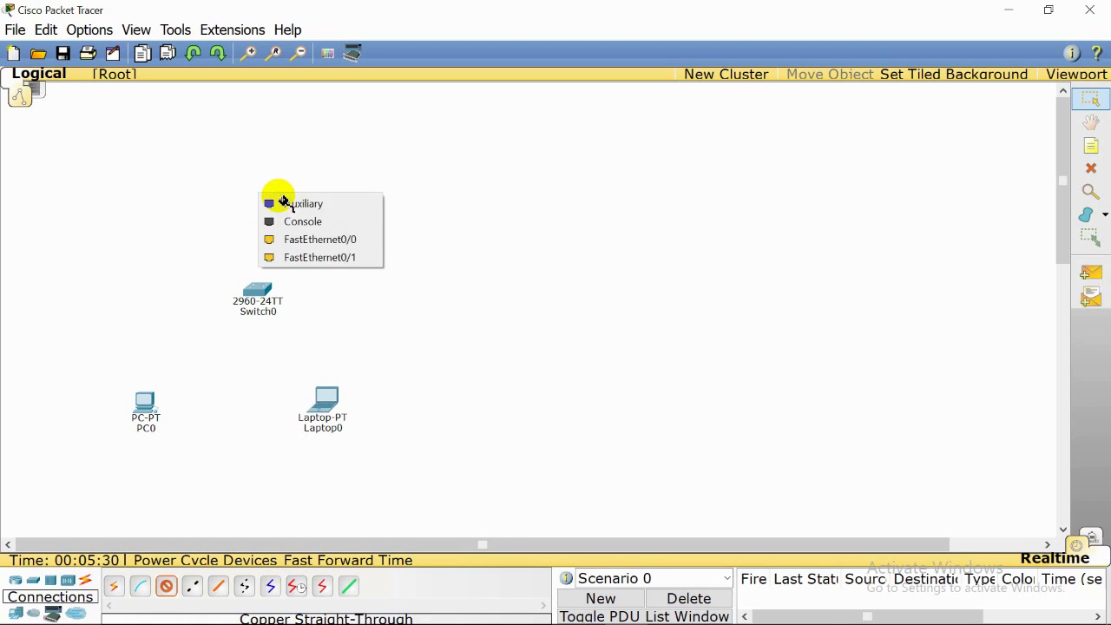
pyautogui.click(292, 240)
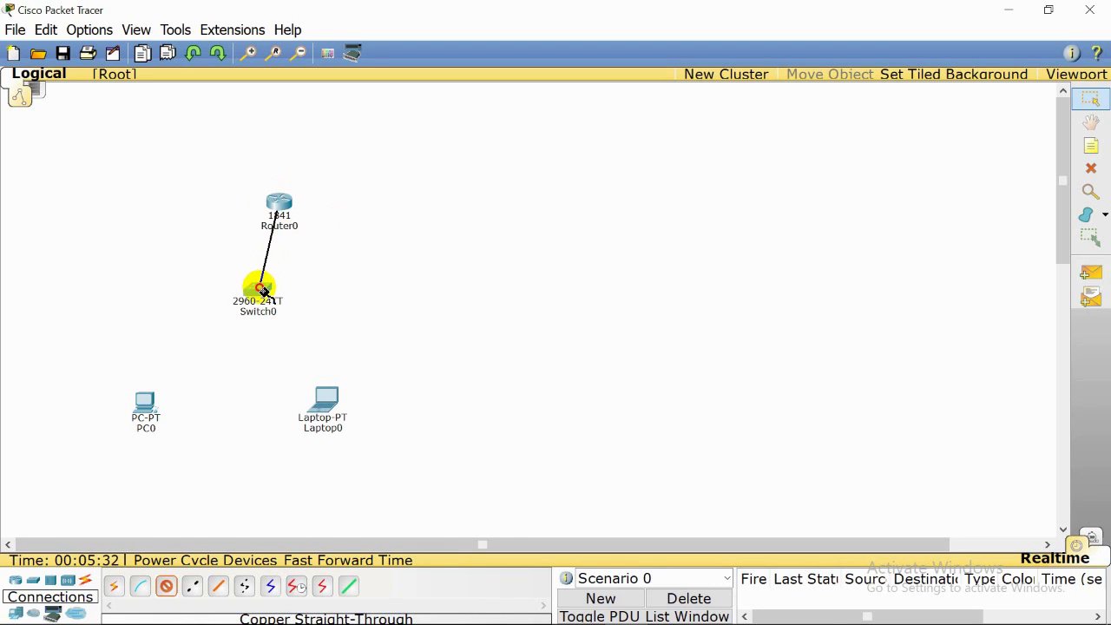
pyautogui.click(260, 288)
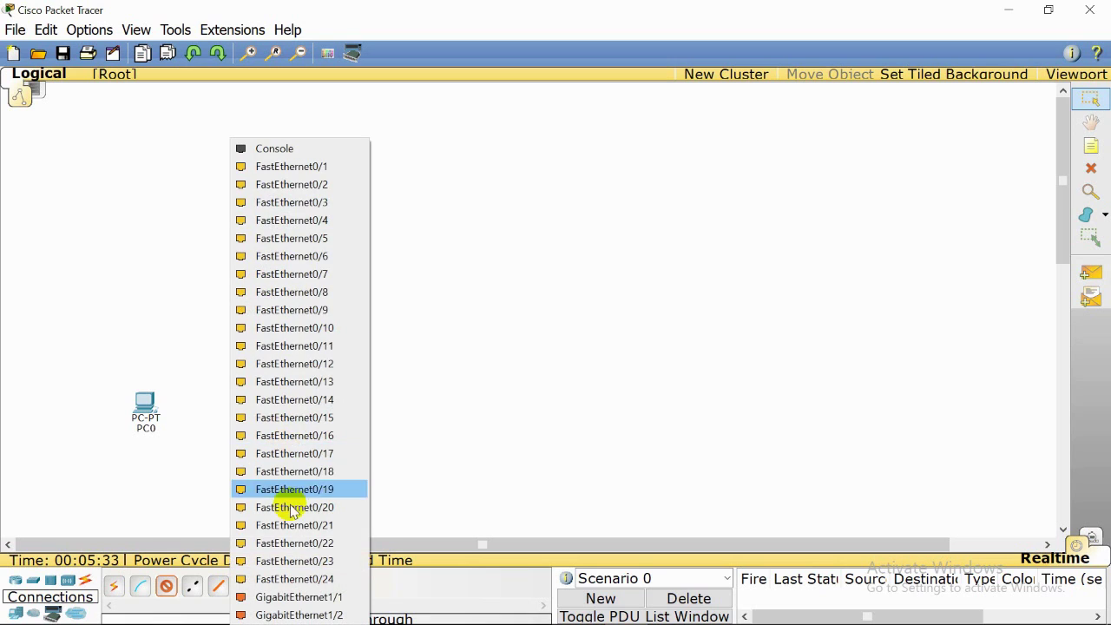
pyautogui.click(296, 578)
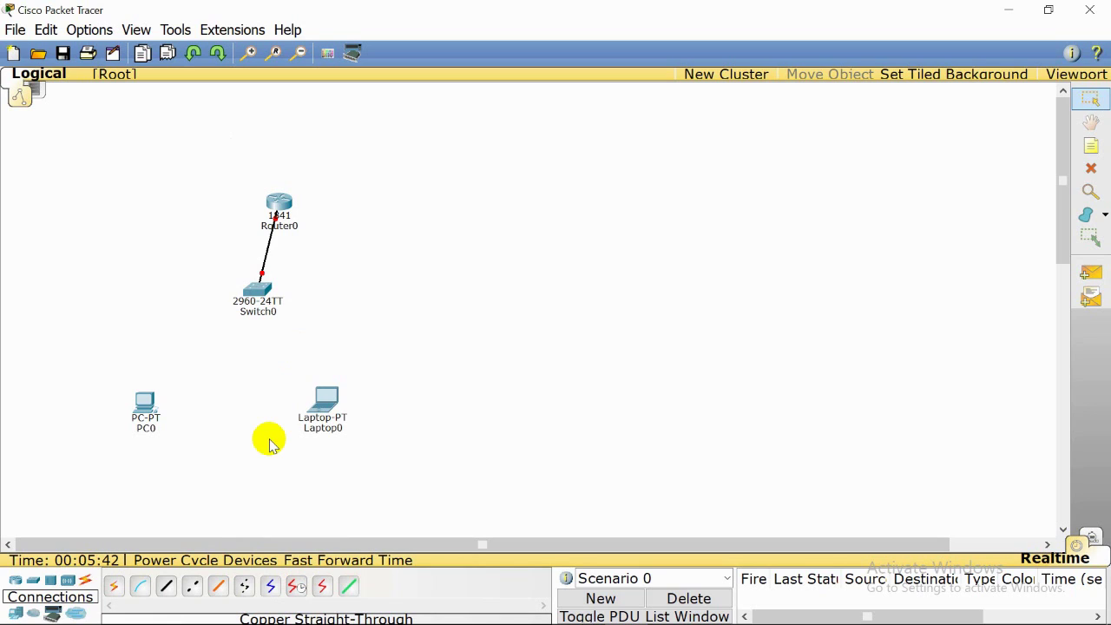
# Connect Switch0's FastEthernet0/1 to PC0 with a copper straight-through cable.
pyautogui.click(167, 588)
pyautogui.click(248, 293)
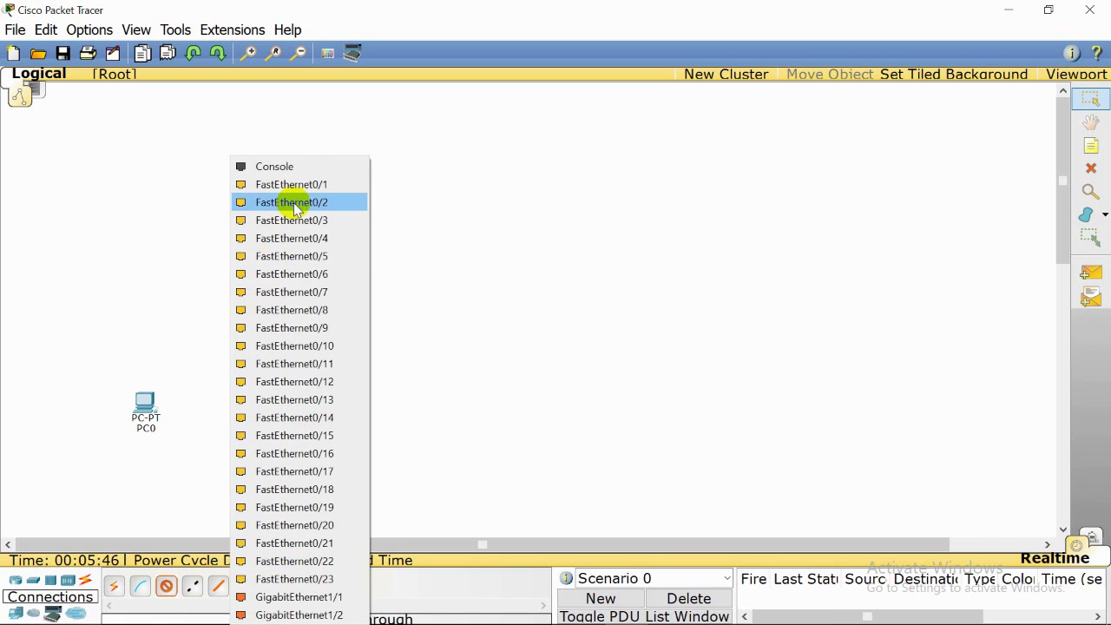
pyautogui.click(306, 187)
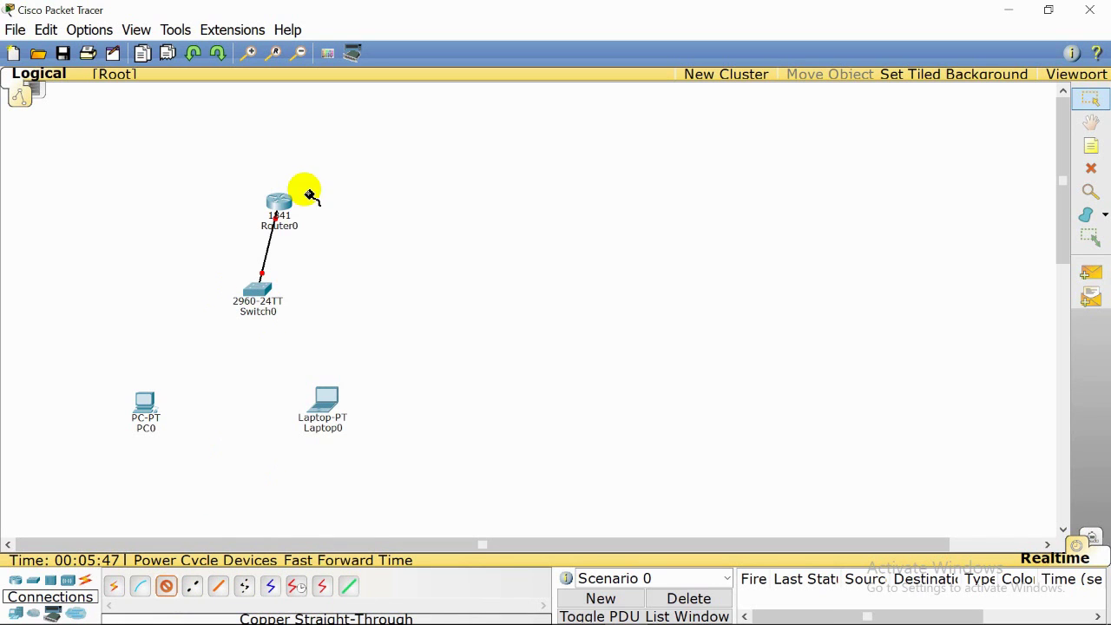
pyautogui.click(145, 406)
pyautogui.click(168, 421)
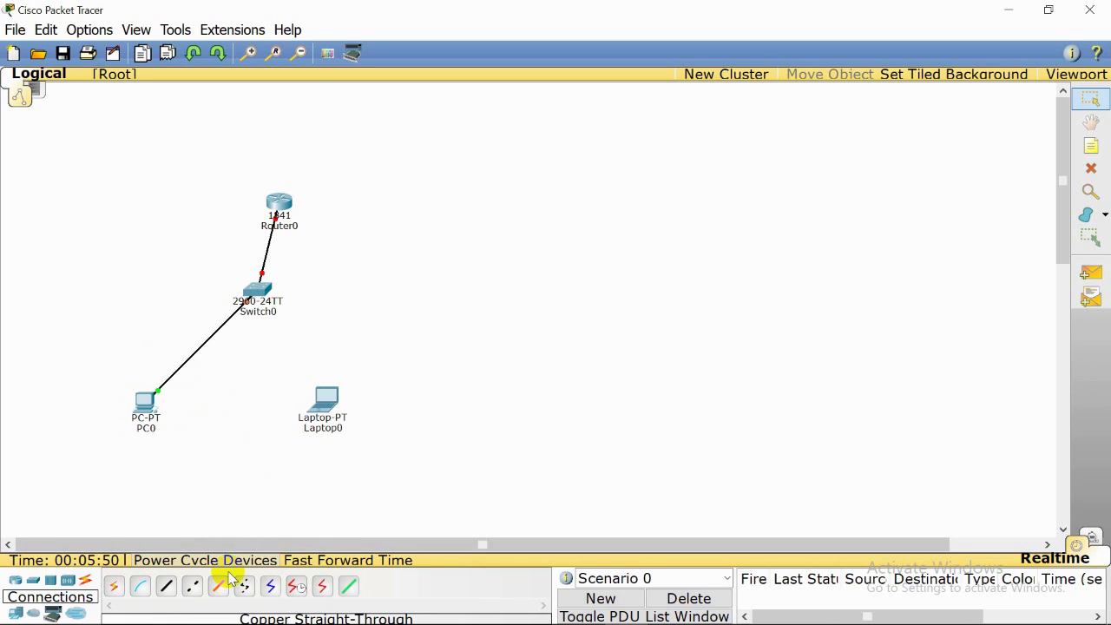
# Connect Switch0's next free FastEthernet port to Laptop0's FastEthernet0 with a copper straight-through cable.
pyautogui.click(170, 588)
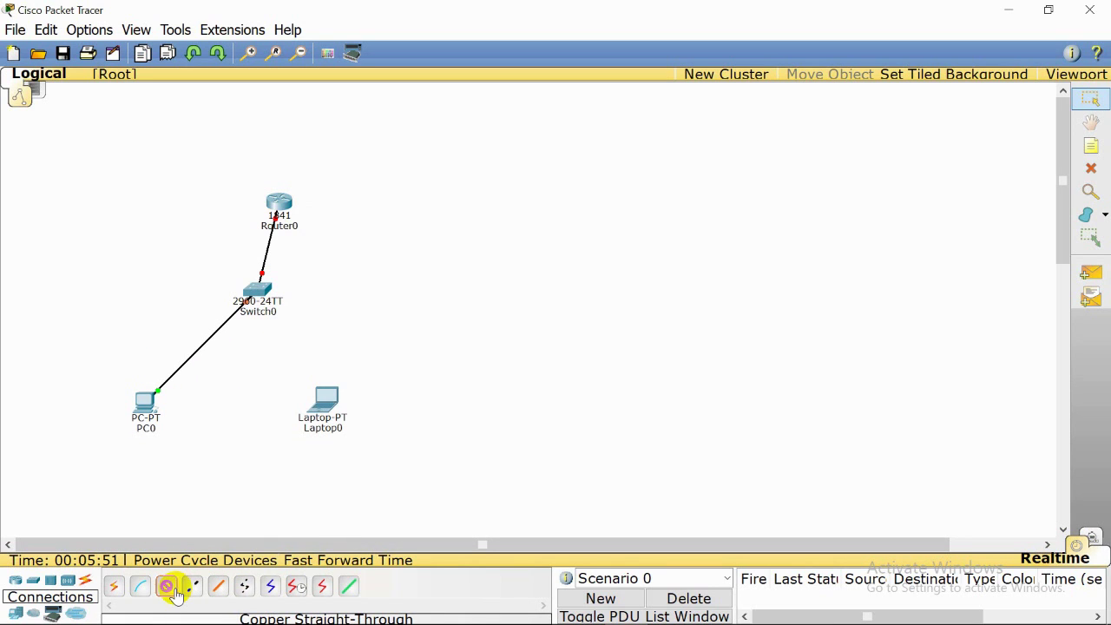
pyautogui.click(255, 290)
pyautogui.click(325, 202)
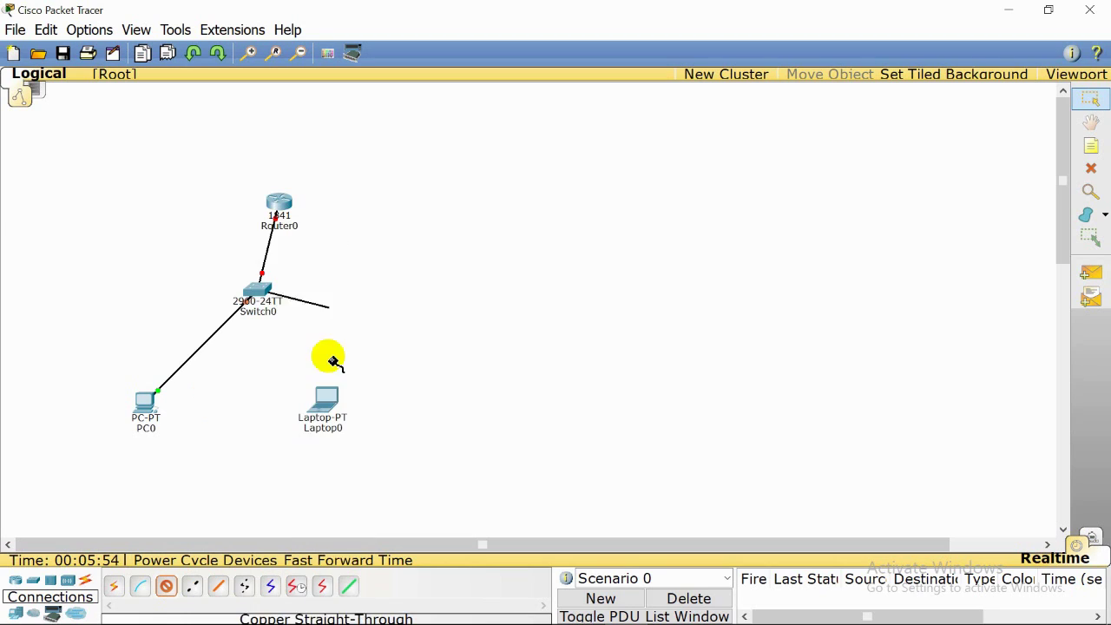
pyautogui.click(328, 392)
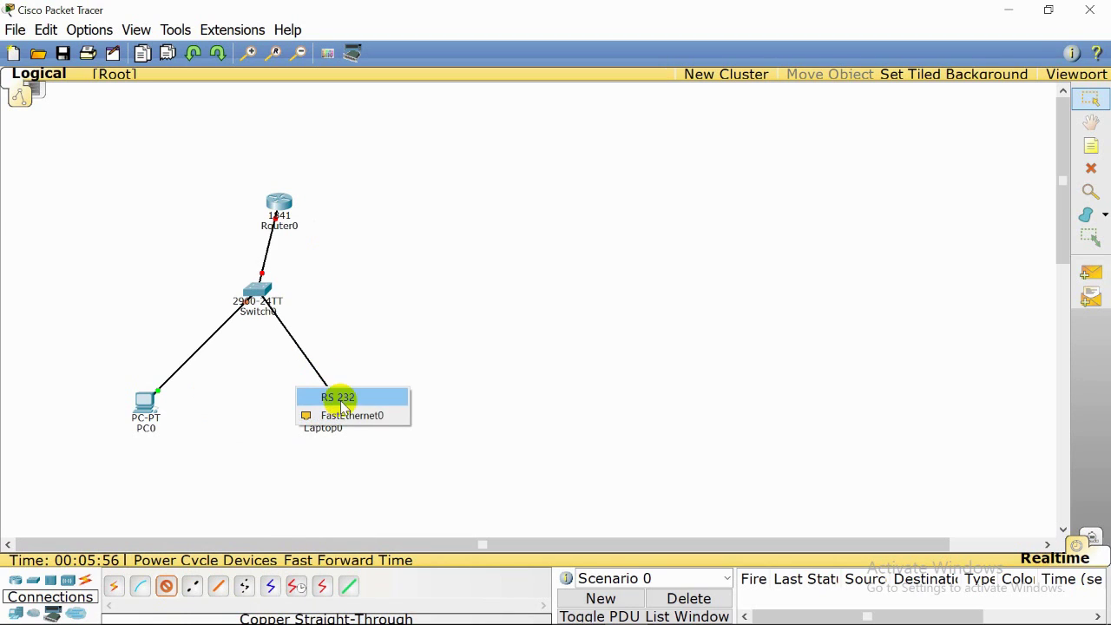
pyautogui.click(352, 416)
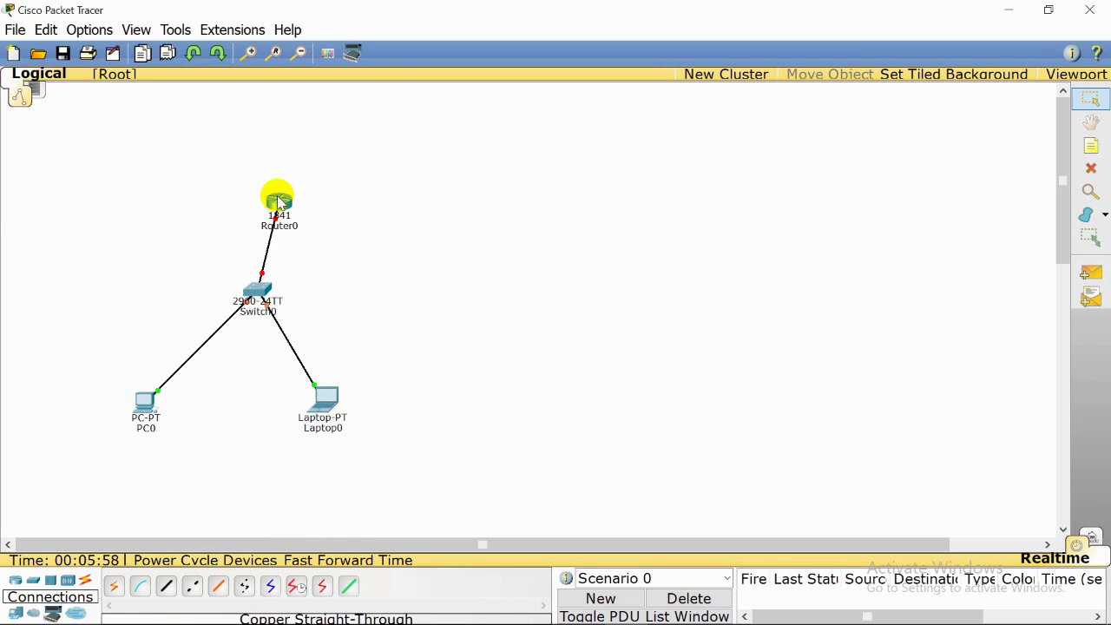
# Move Router0 slightly farther above Switch0 and look at its IOS command line interface.
pyautogui.moveTo(279, 206); pyautogui.dragTo(276, 186)
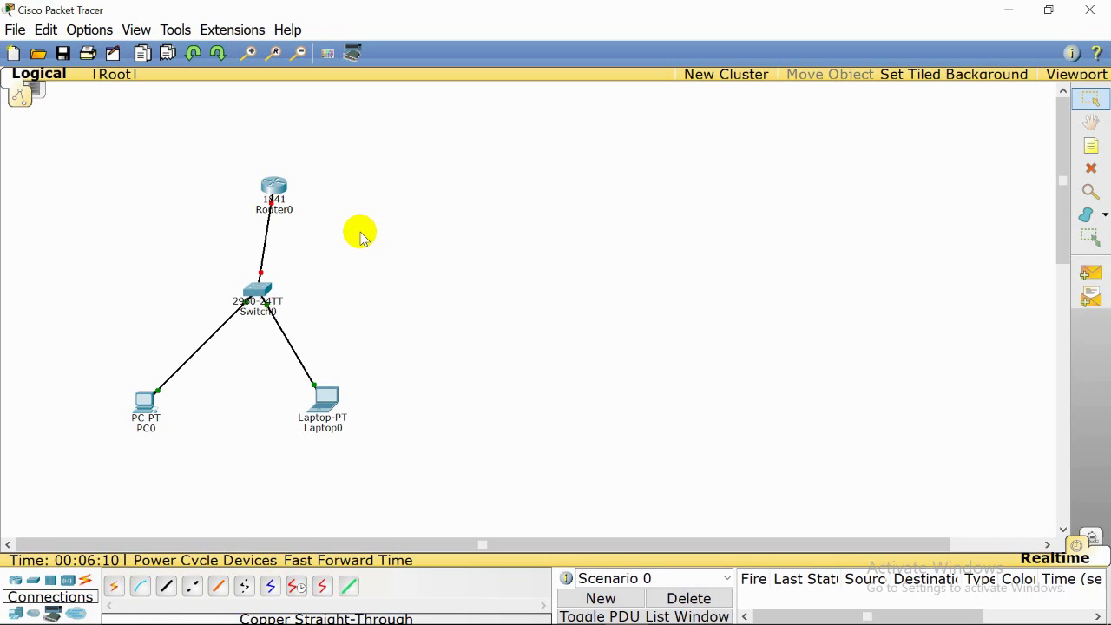
pyautogui.click(276, 193)
pyautogui.click(536, 195)
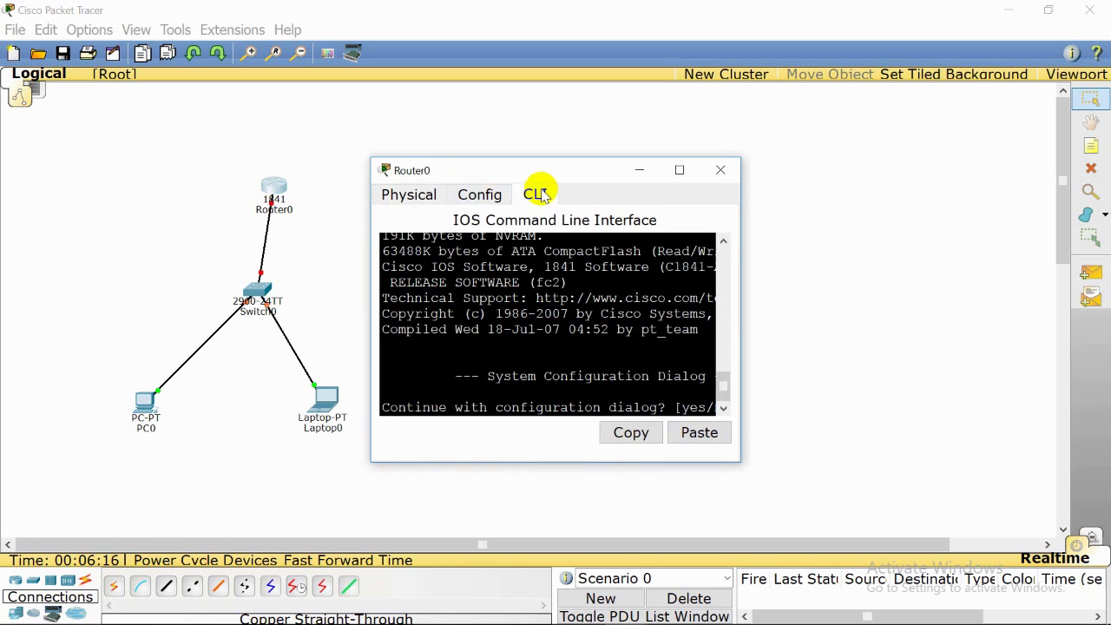
pyautogui.click(719, 170)
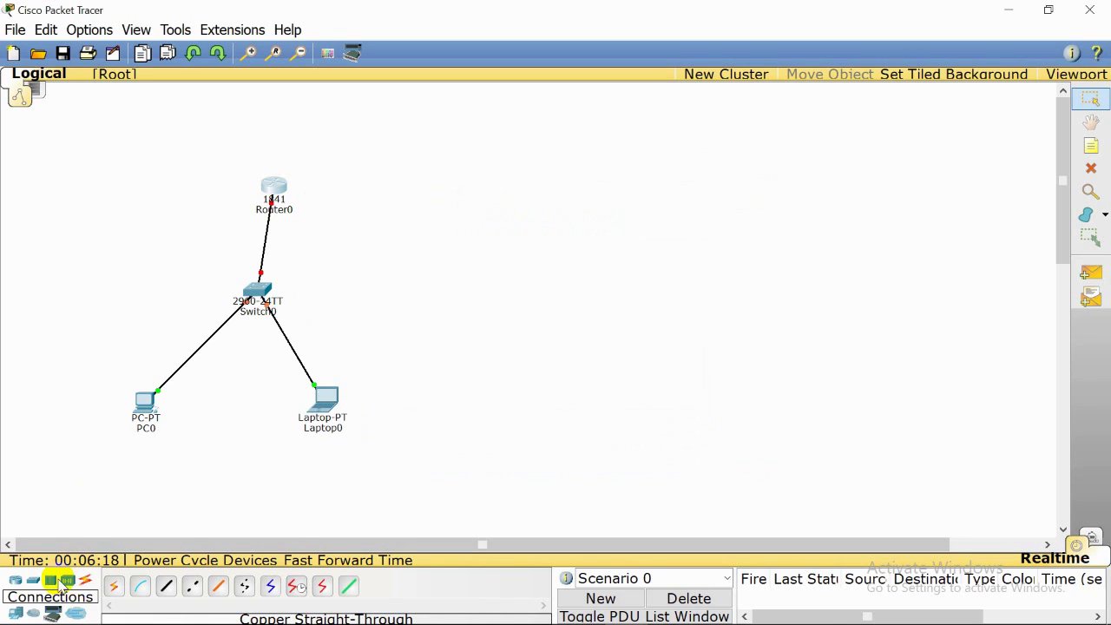
# Place a second generic laptop on the empty workspace to the right of Router0.
pyautogui.click(17, 613)
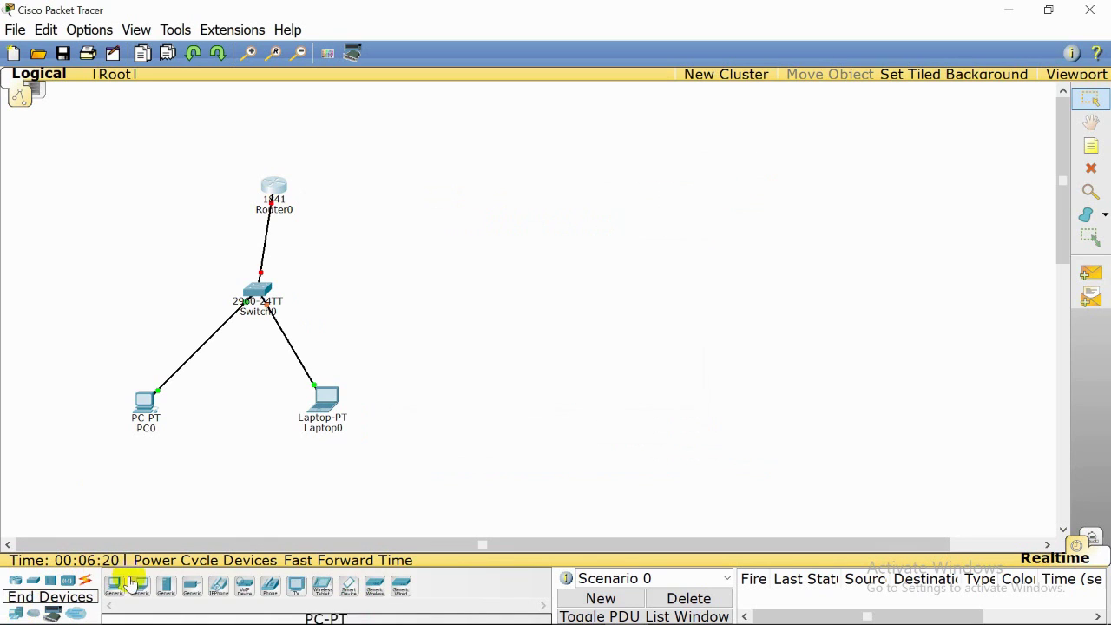
pyautogui.click(140, 586)
pyautogui.click(496, 245)
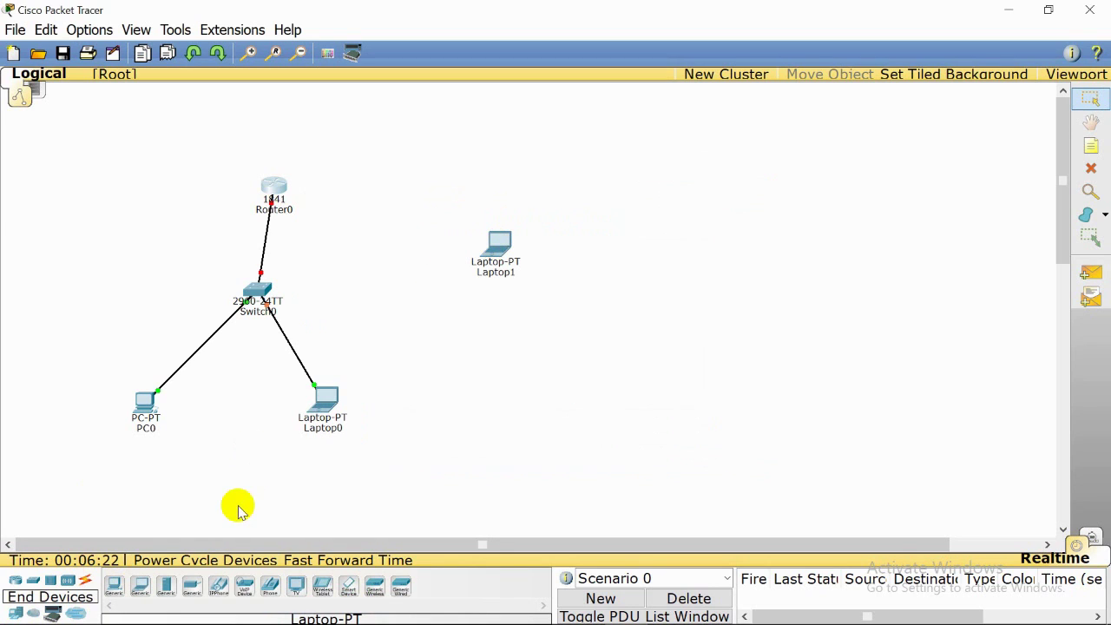
# Connect Laptop1's RS 232 port to Router0's Console port with a console cable.
pyautogui.click(86, 581)
pyautogui.click(141, 588)
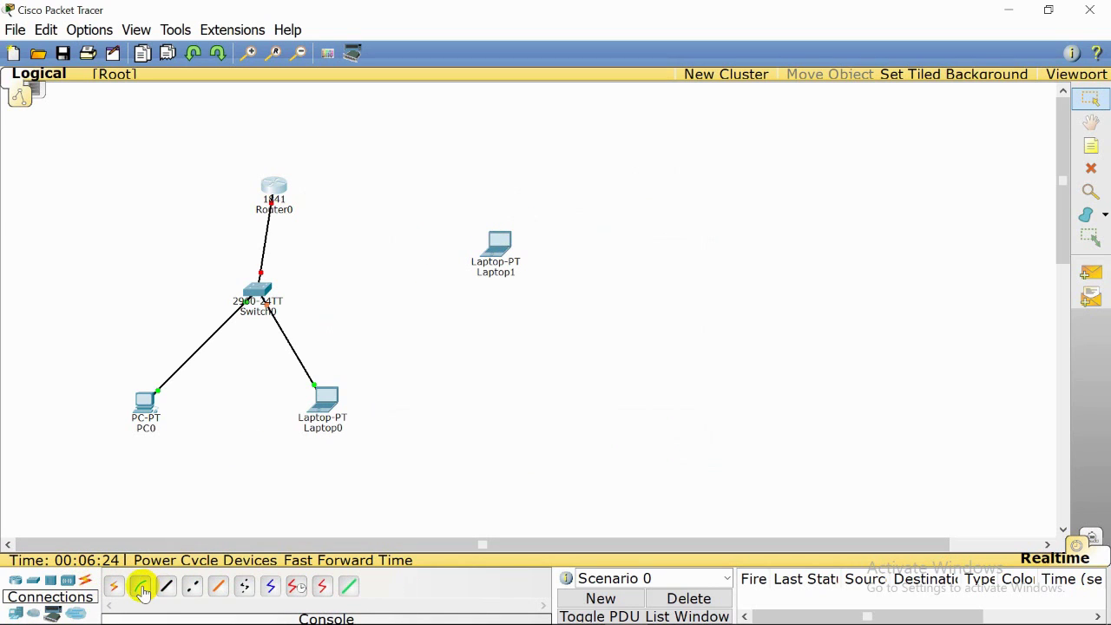
pyautogui.click(503, 241)
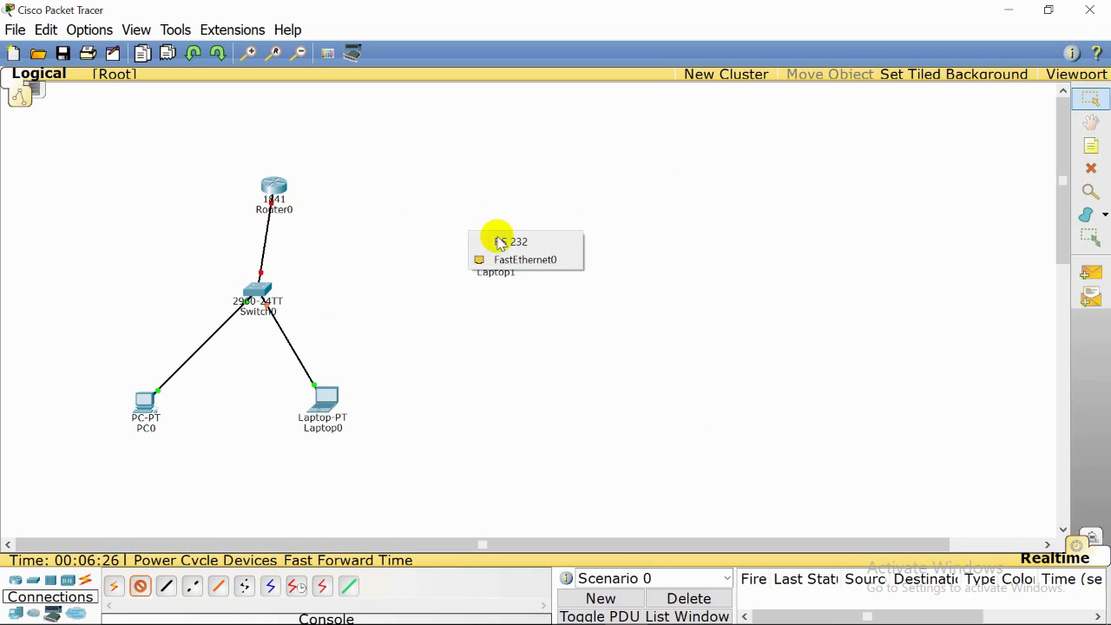
pyautogui.click(508, 243)
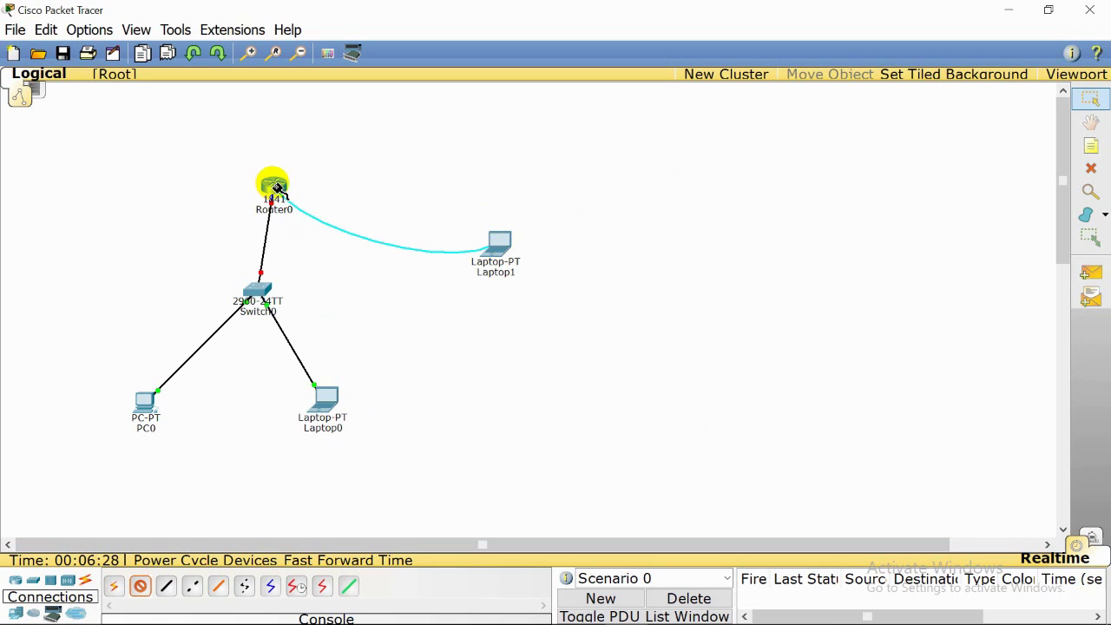
pyautogui.click(272, 186)
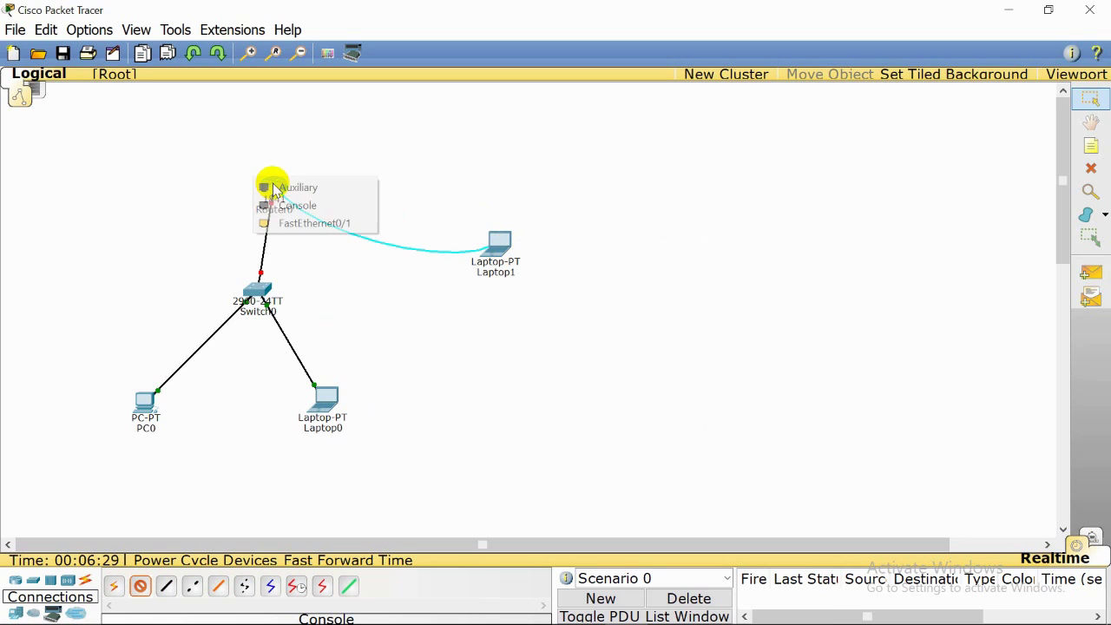
pyautogui.click(309, 207)
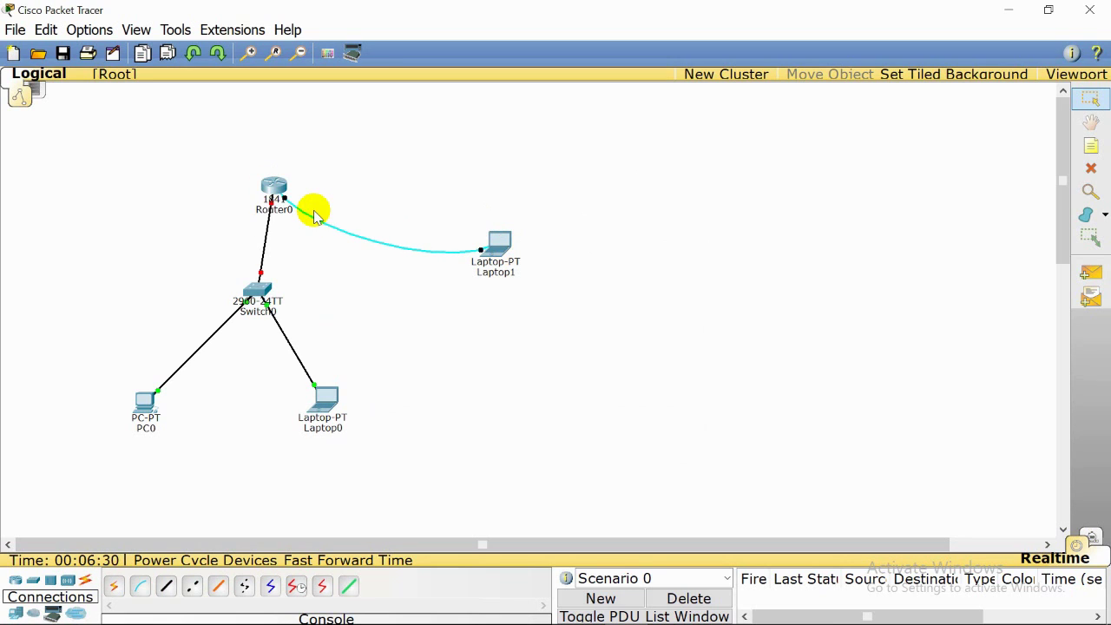
# Open Laptop1's terminal at 9600 bits per second, answer no to the router's configuration dialog, reach the router prompt and close the laptop window.
pyautogui.click(502, 244)
pyautogui.click(533, 199)
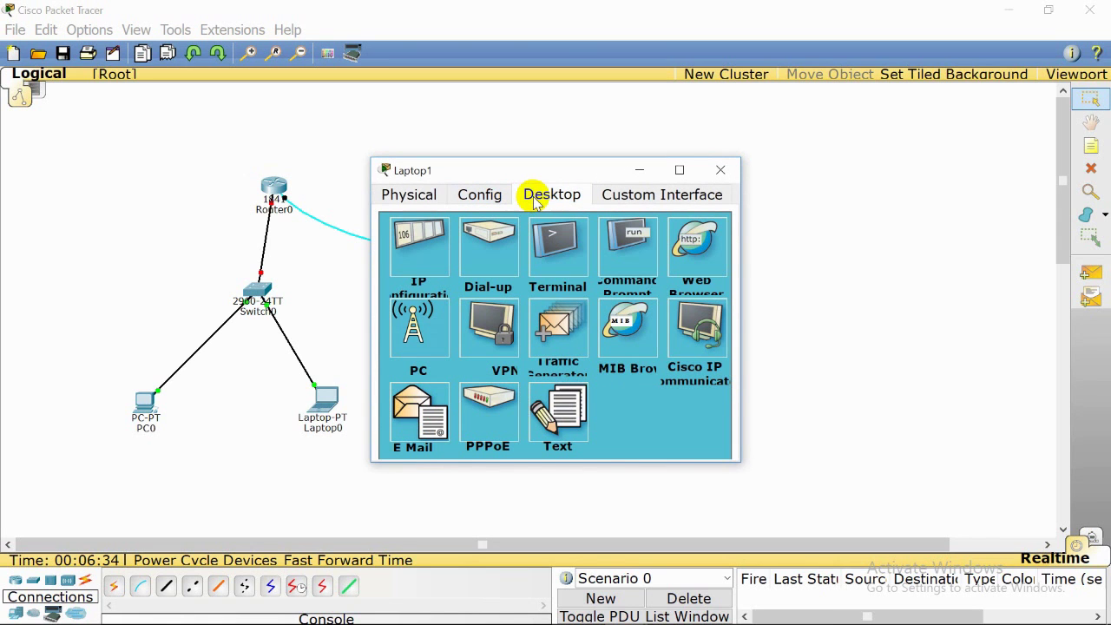
pyautogui.click(566, 257)
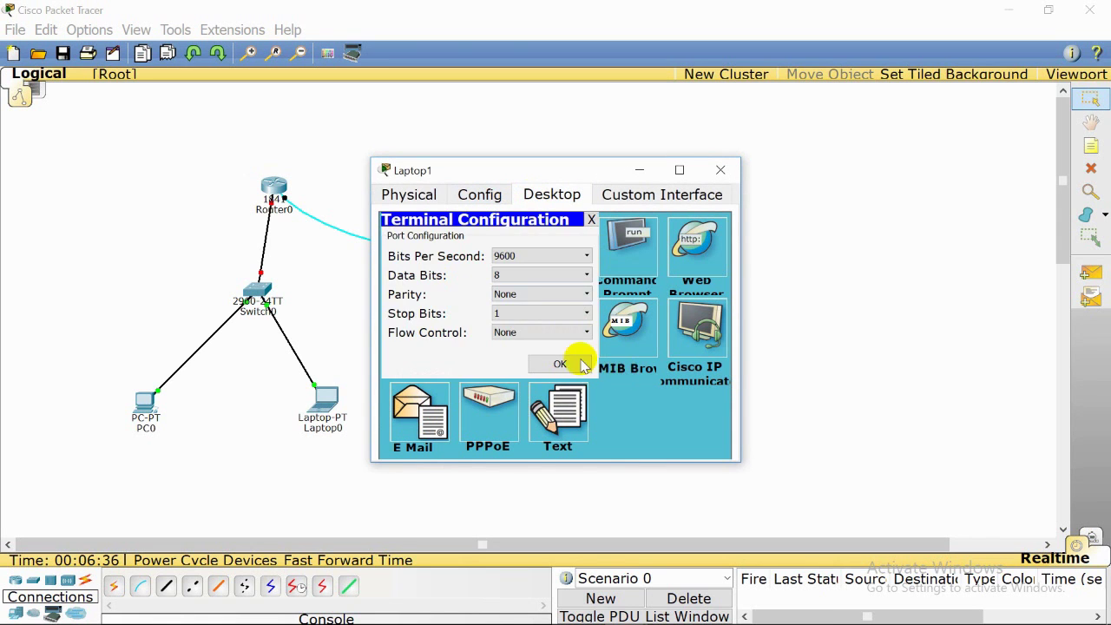
pyautogui.click(569, 359)
pyautogui.write('no')
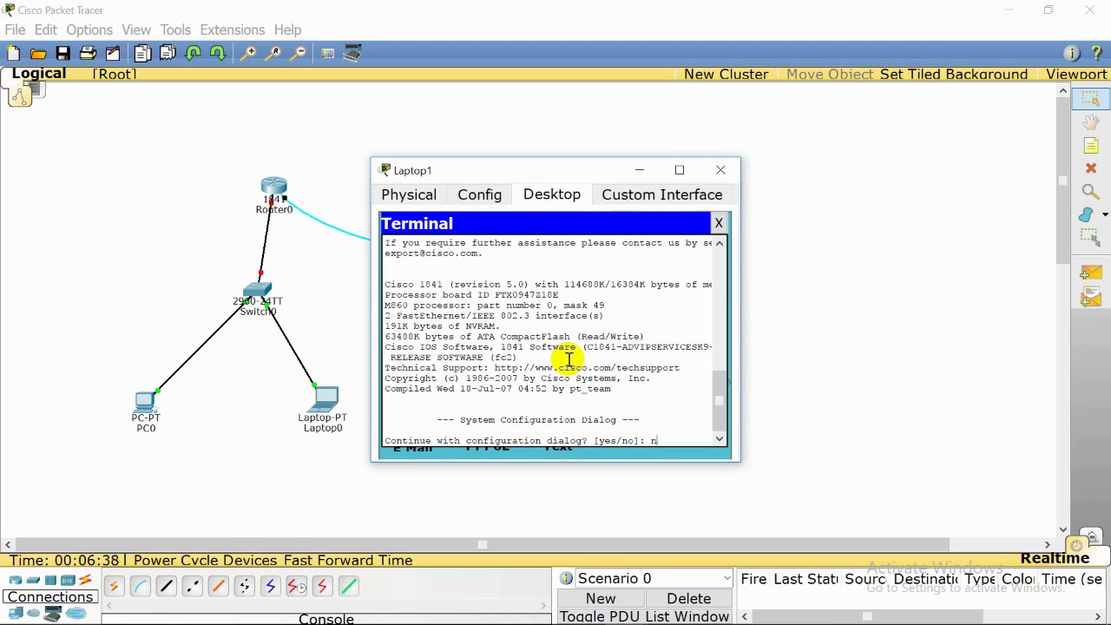
pyautogui.press('Return')
pyautogui.press('Return')
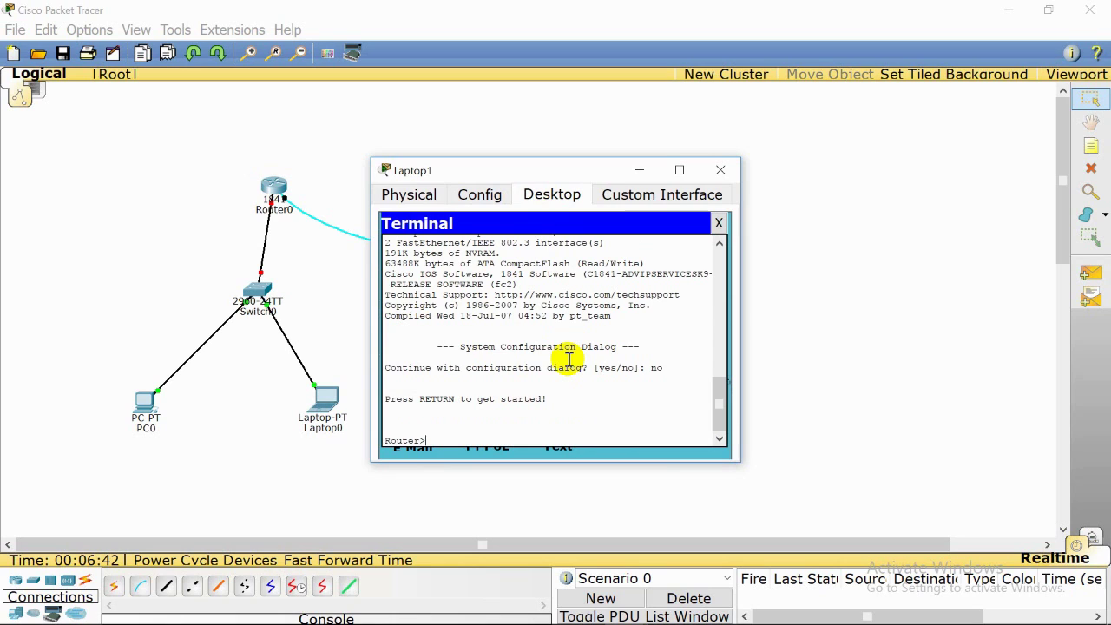
pyautogui.click(719, 170)
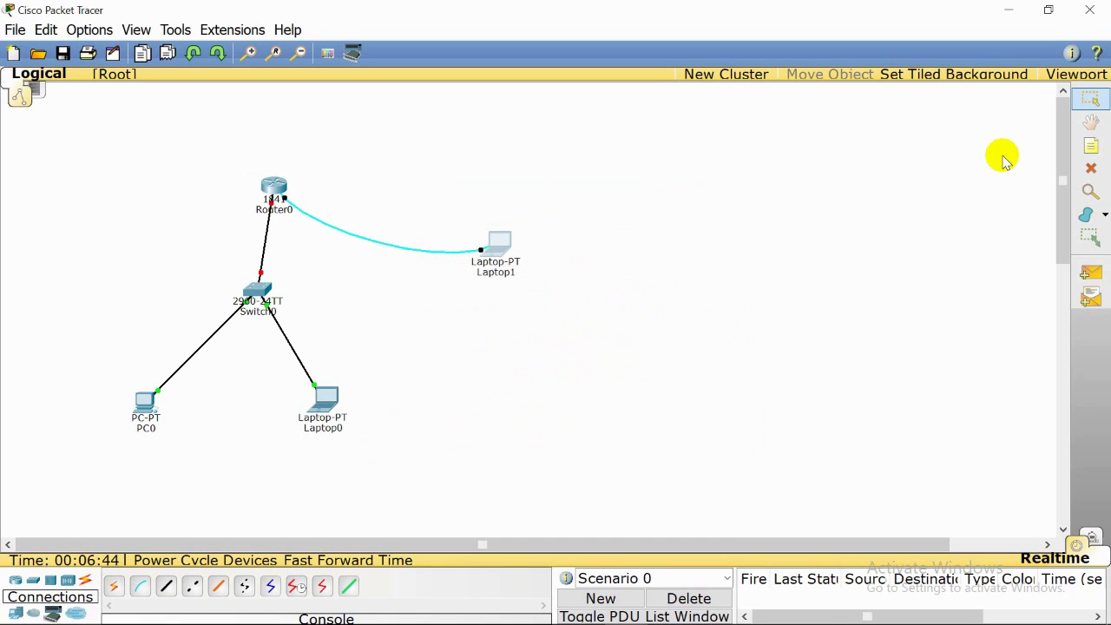
# Delete Laptop1 along with its console cable and return to the Select tool.
pyautogui.click(1091, 167)
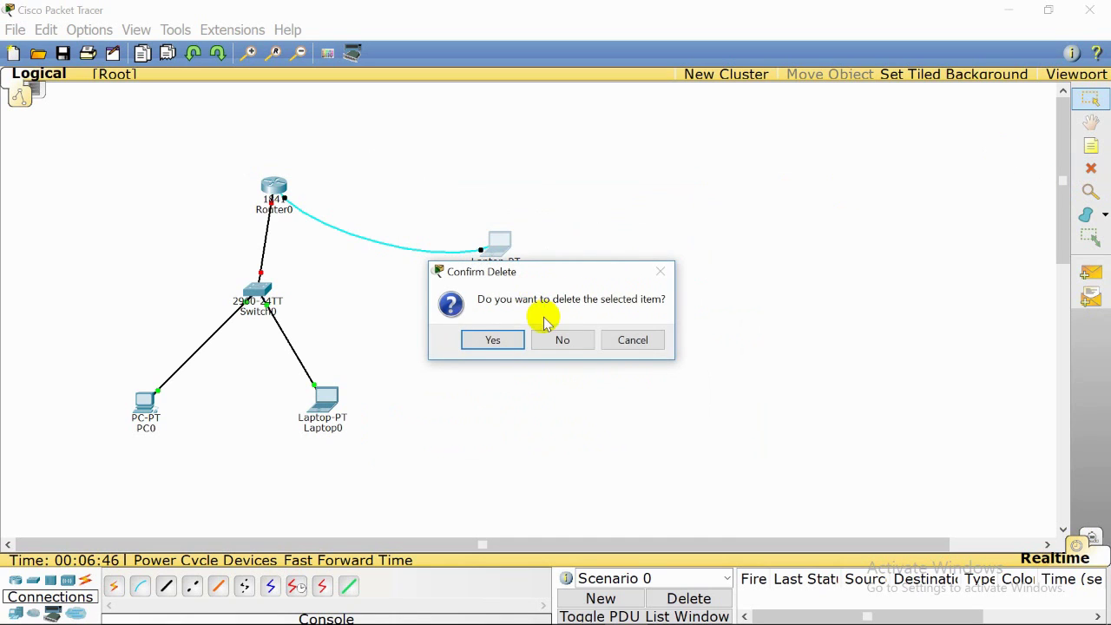
pyautogui.click(493, 337)
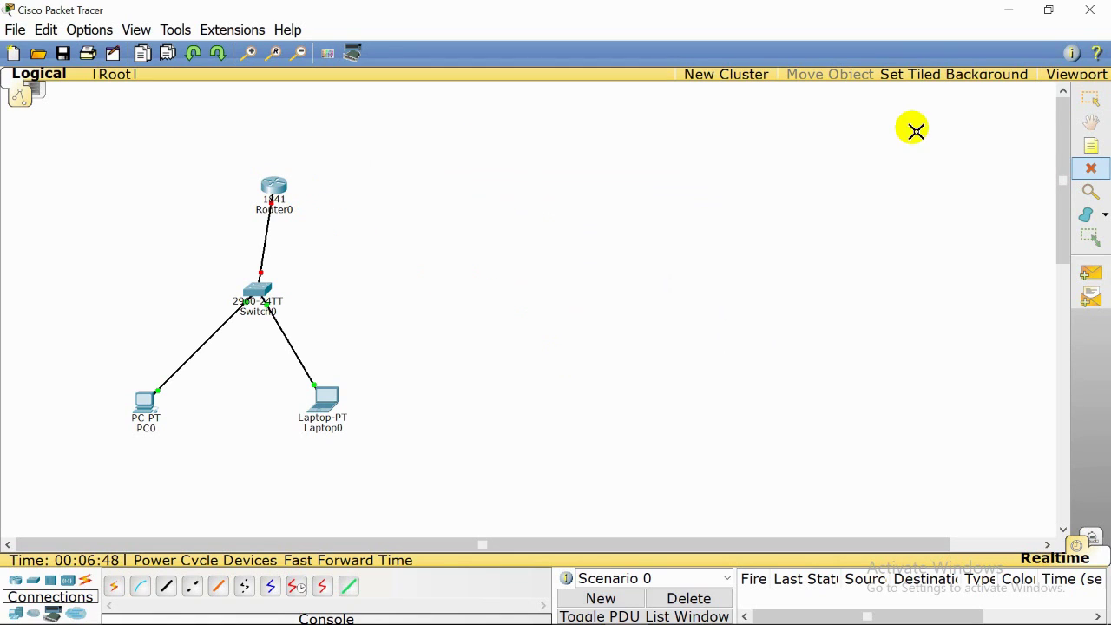
pyautogui.click(1091, 98)
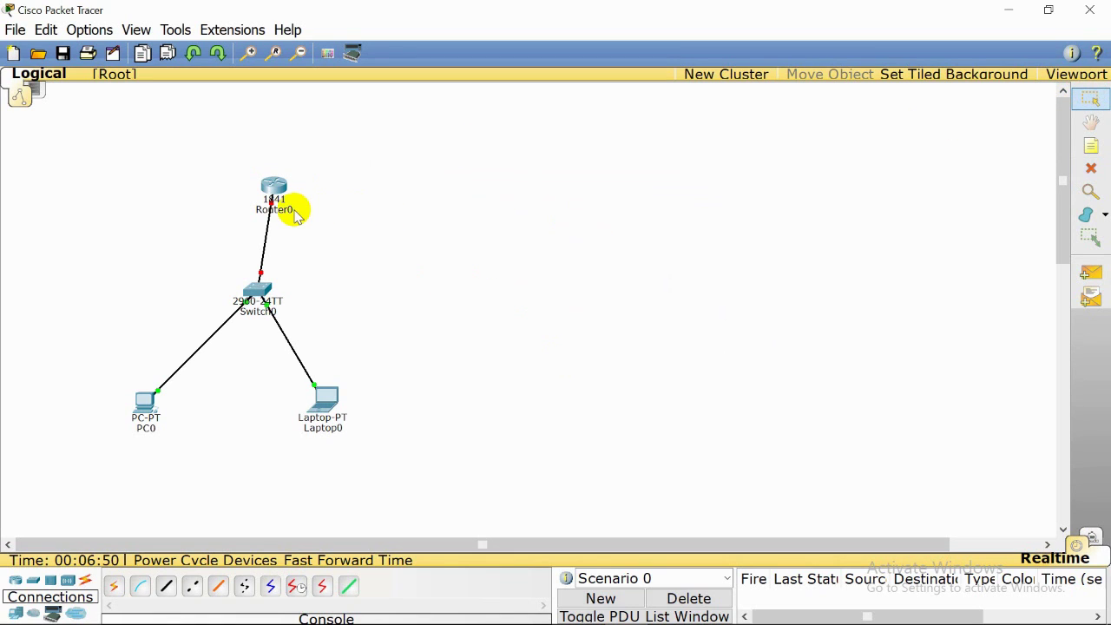
# Open Router0's command line interface in a maximized window and ping 192.168.1.1.
pyautogui.moveTo(297, 216)
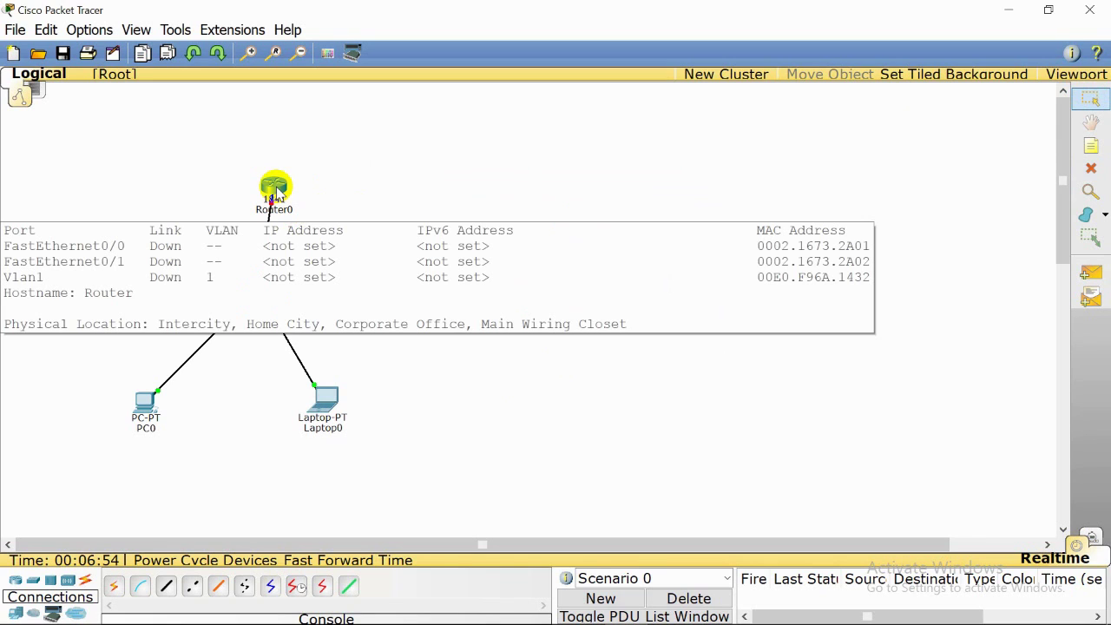
pyautogui.click(275, 187)
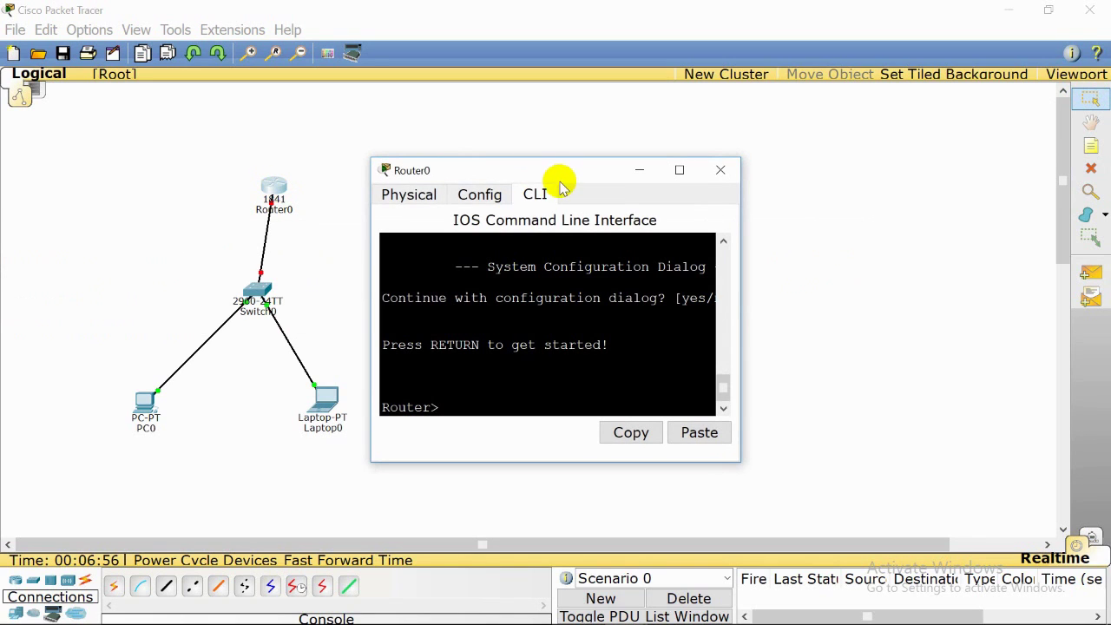
pyautogui.click(555, 298)
pyautogui.click(555, 335)
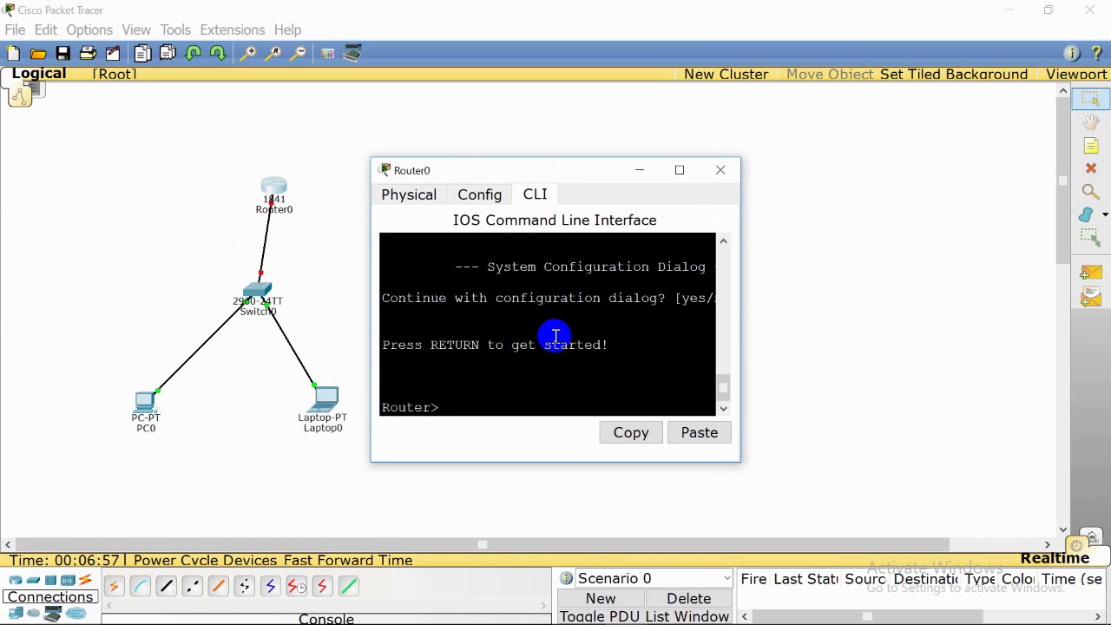
pyautogui.click(678, 171)
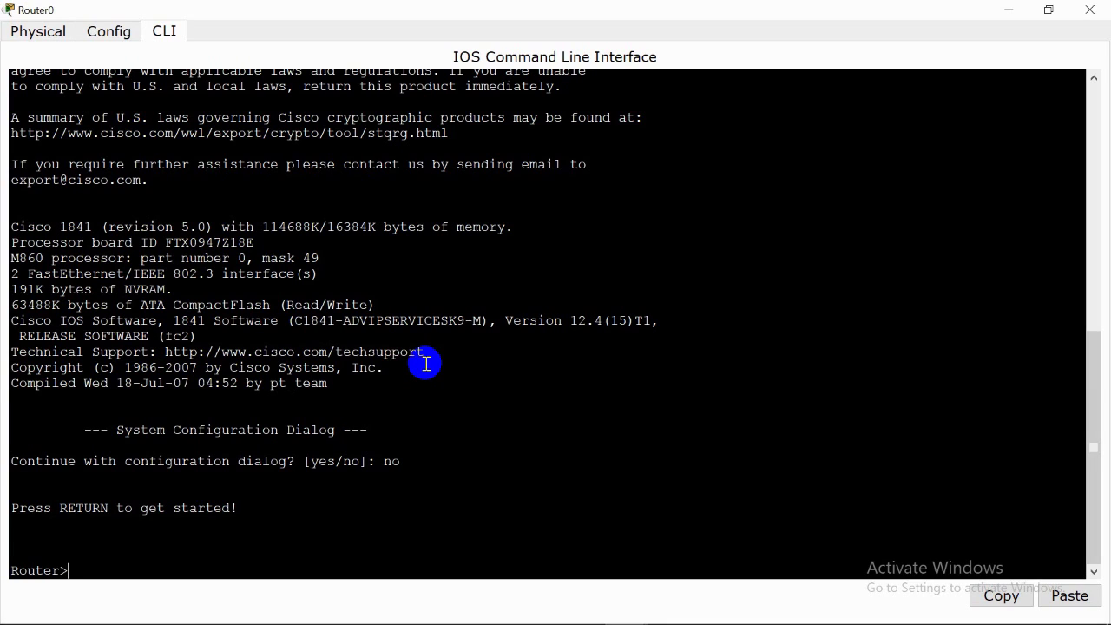
pyautogui.write('ping 192.168.1.1')
pyautogui.press('Return')
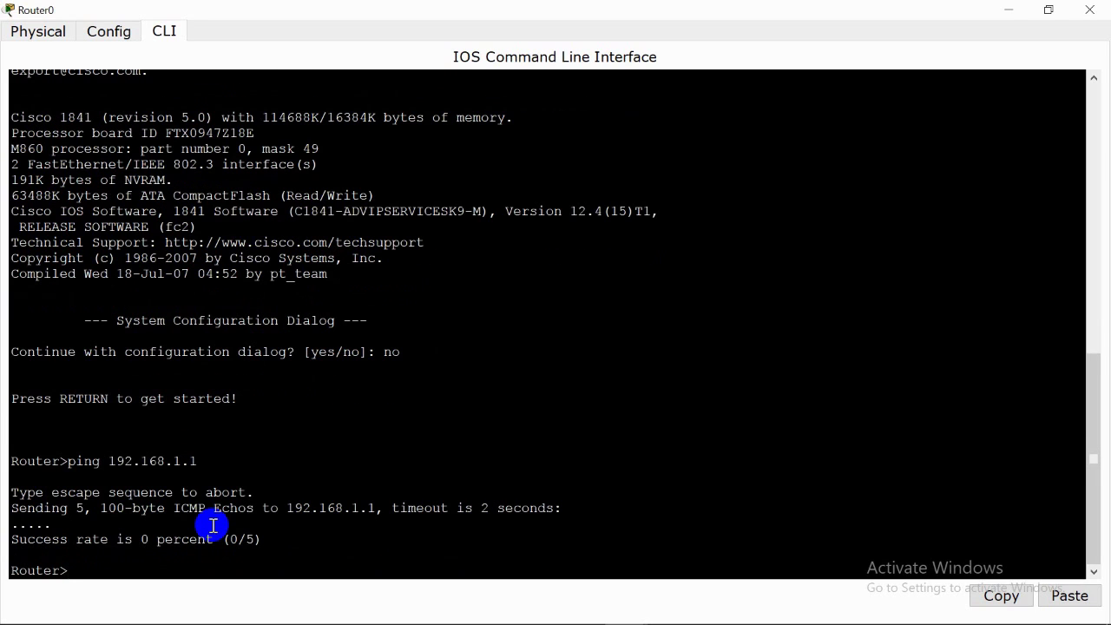
# Enter privileged mode on Router0 and show the brief IP interface summary.
pyautogui.write('en')
pyautogui.press('Return')
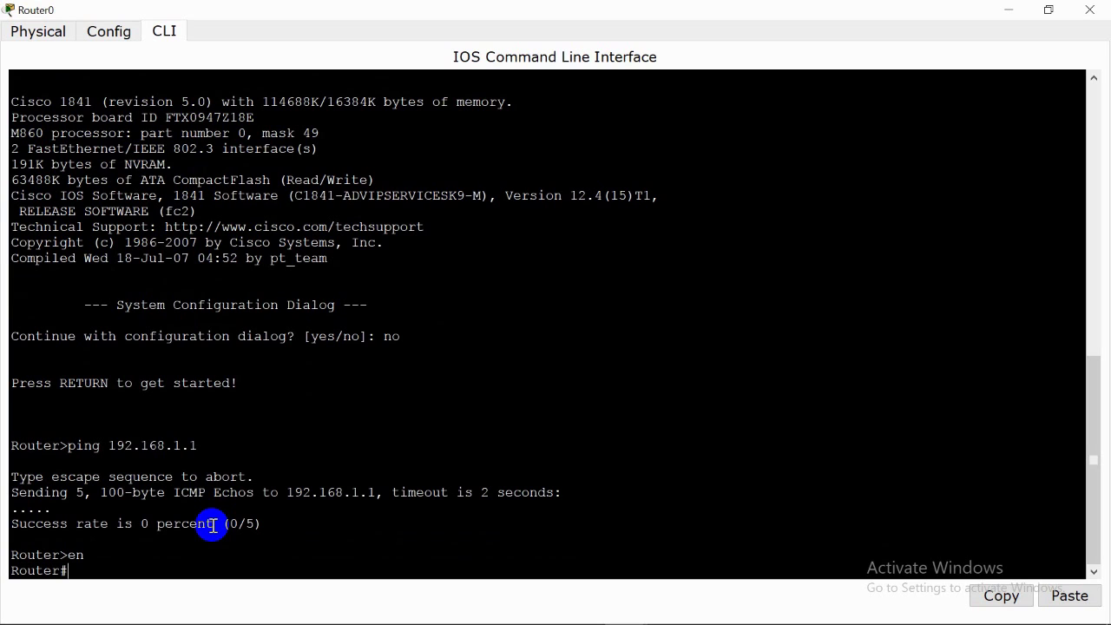
pyautogui.write('show ip int brief')
pyautogui.press('Return')
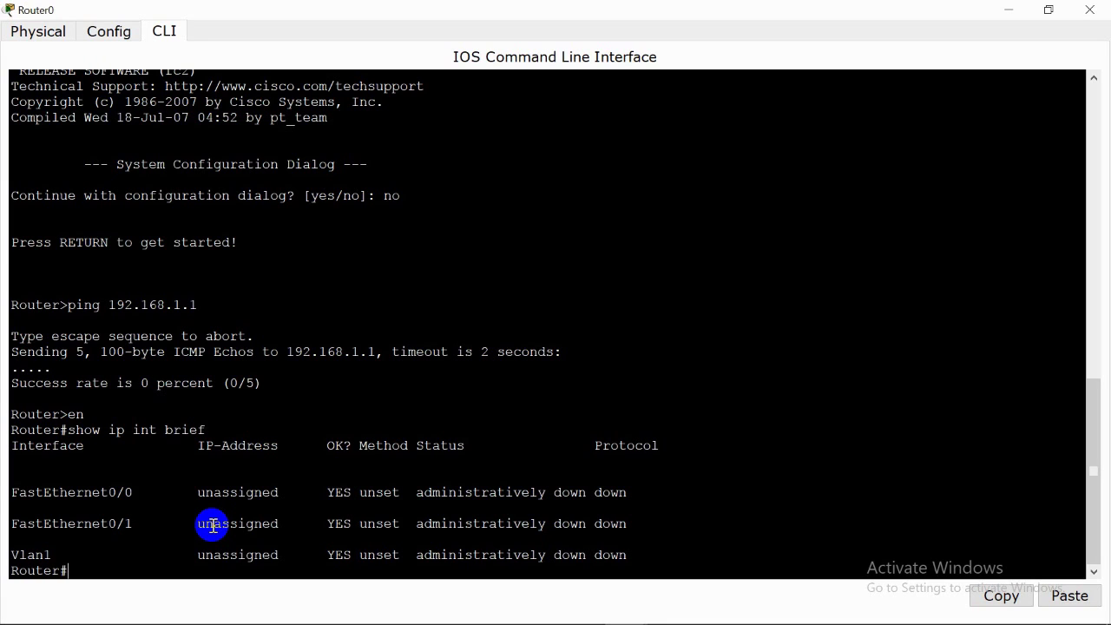
# In Router0's global configuration mode, assign IP address 192.168.1.1 with mask 255.255.255.0 to interface FastEthernet0/0.
pyautogui.write('conf ter')
pyautogui.press('Return')
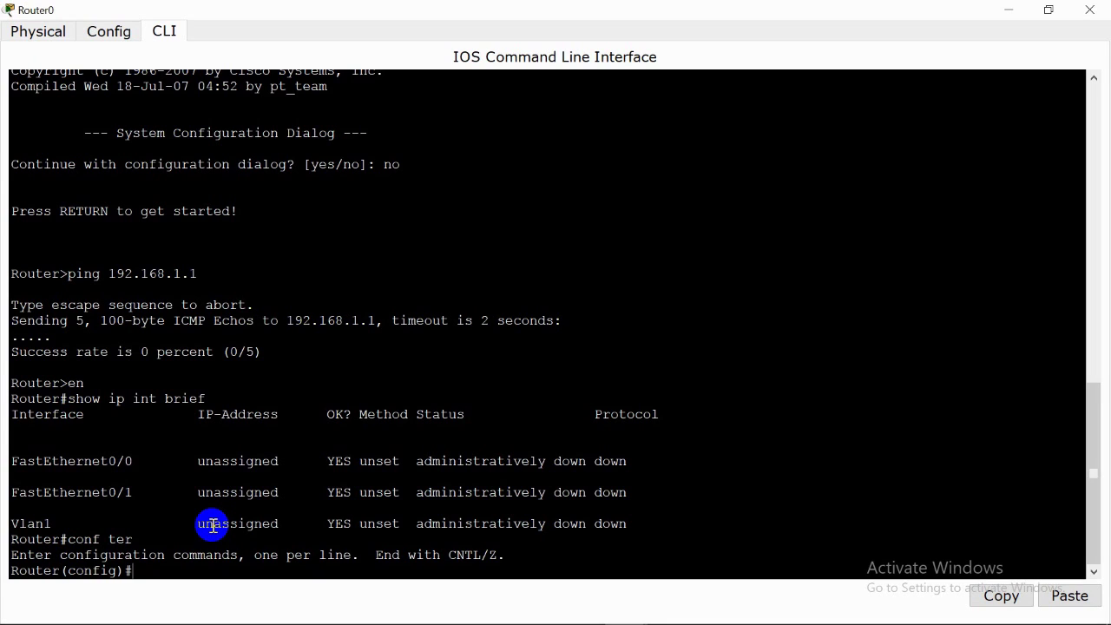
pyautogui.write('int faseth0/0')
pyautogui.press('Return')
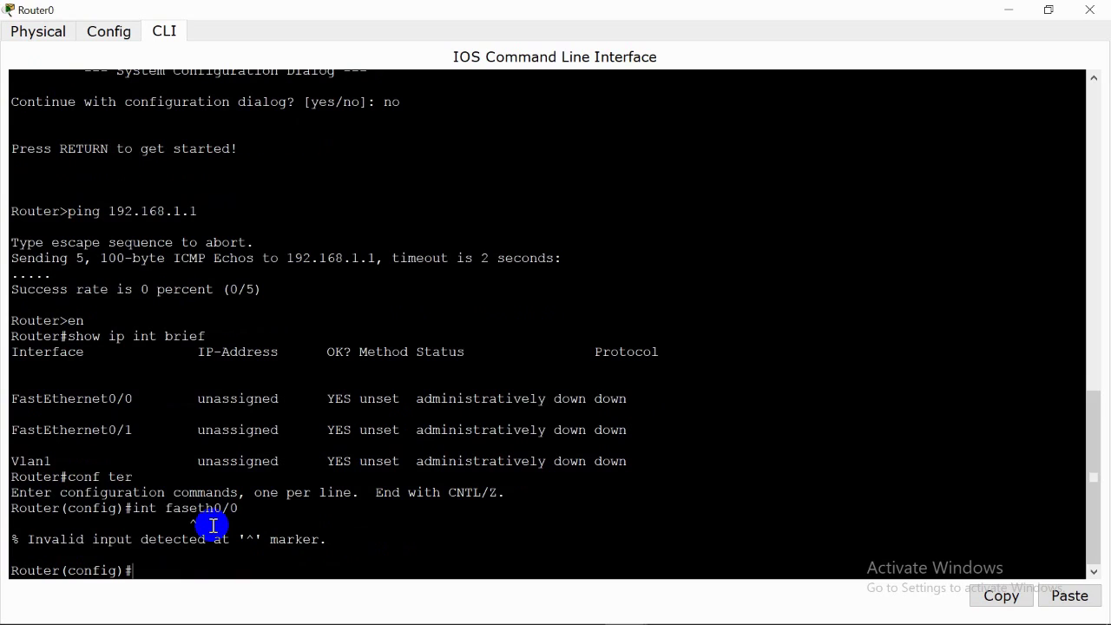
pyautogui.write('int fasteth0/0')
pyautogui.press('Return')
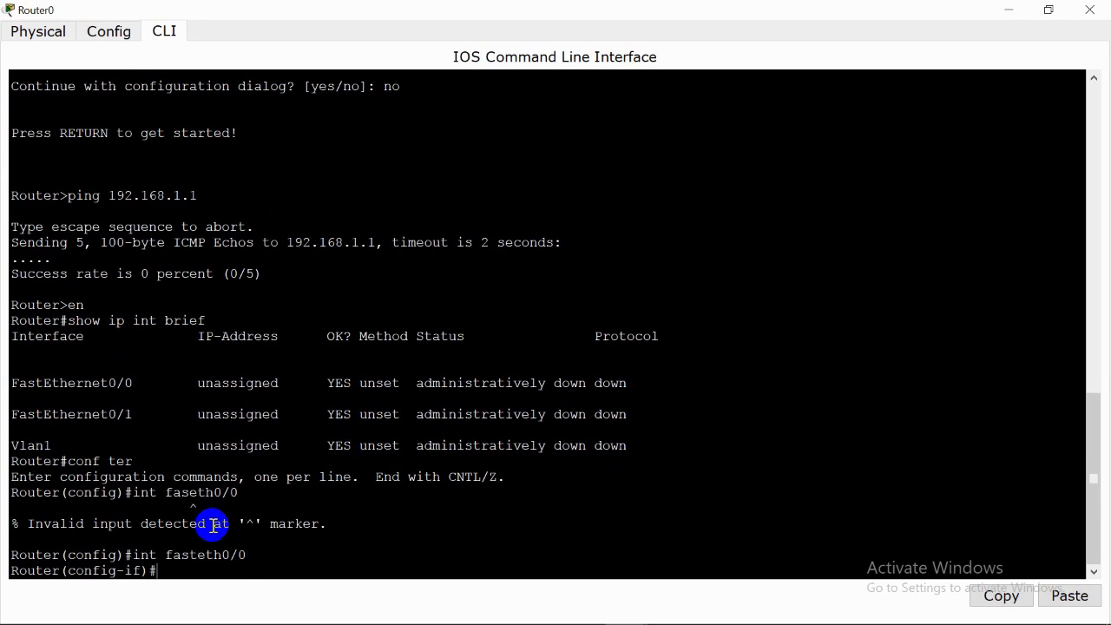
pyautogui.write('ip address 192.168.1.1 255.255')
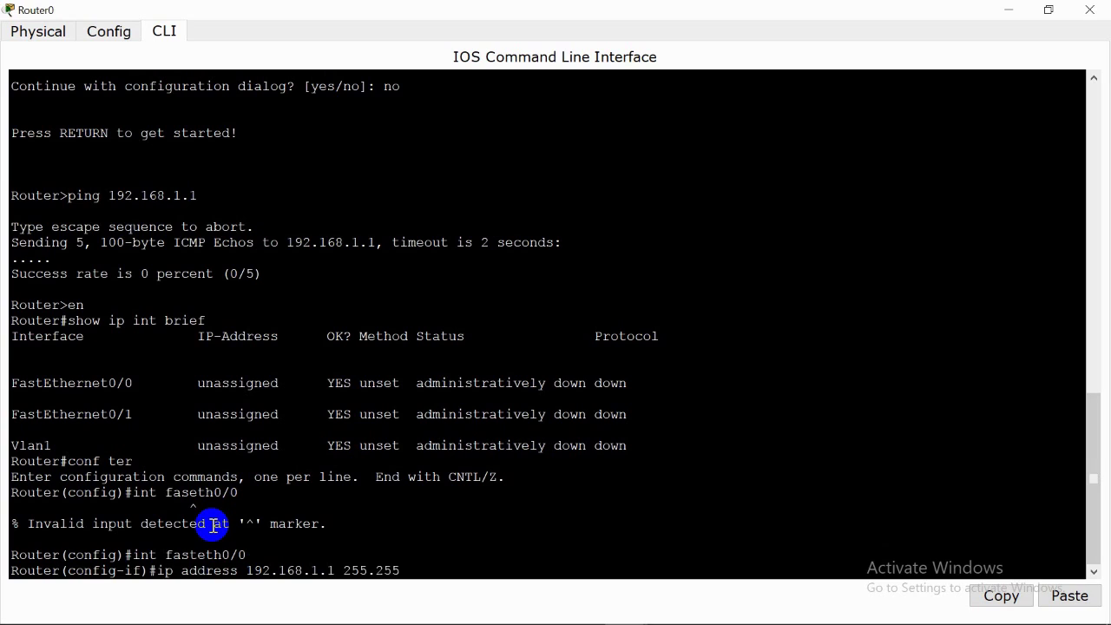
pyautogui.write('.255.0')
pyautogui.press('Return')
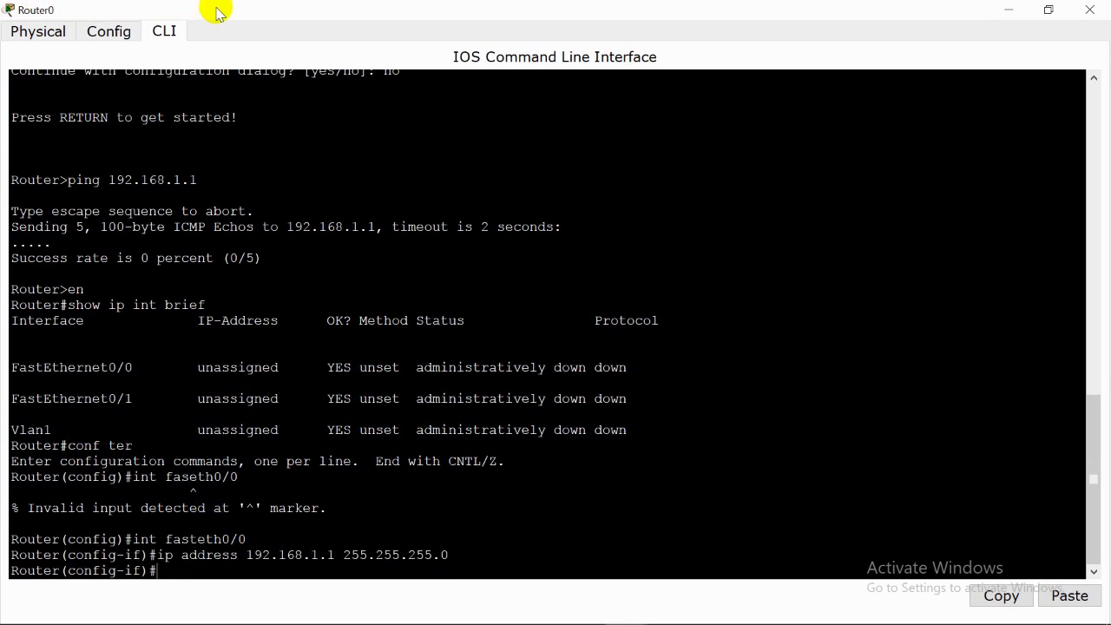
# Restore the router window to a smaller size, enable FastEthernet0/0 with no shutdown and return to privileged mode.
pyautogui.moveTo(218, 7); pyautogui.dragTo(519, 171)
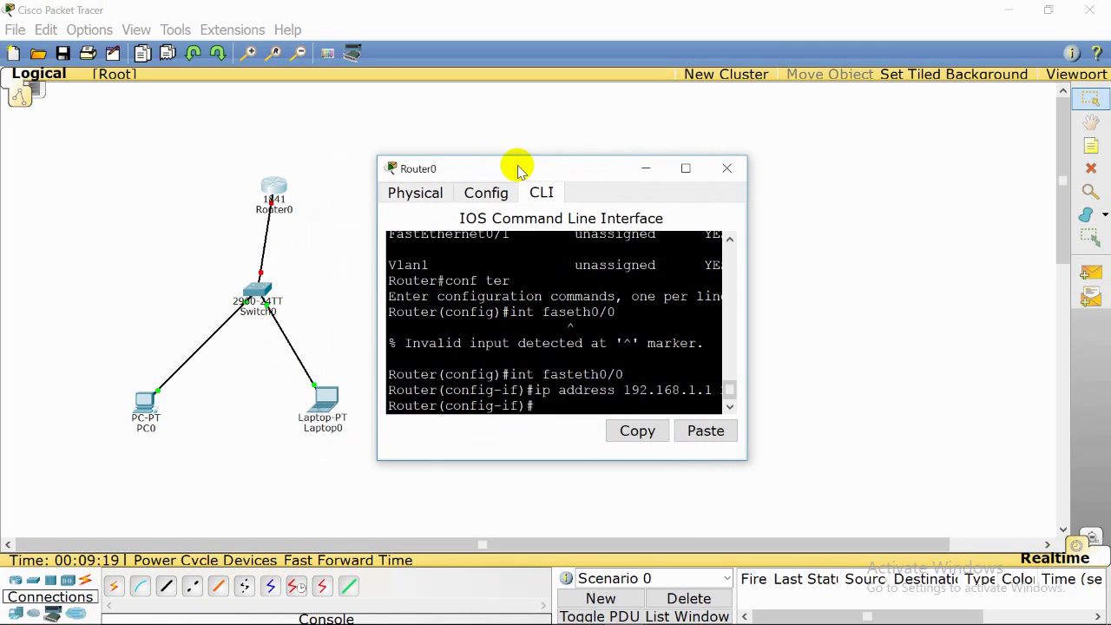
pyautogui.write('no shutdown')
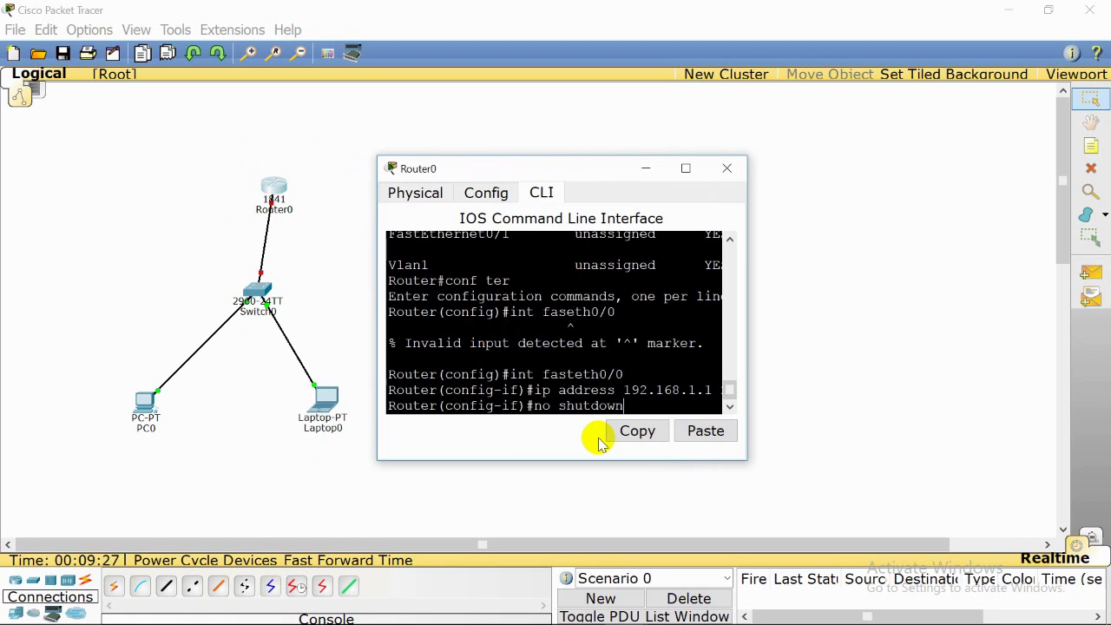
pyautogui.press('Return')
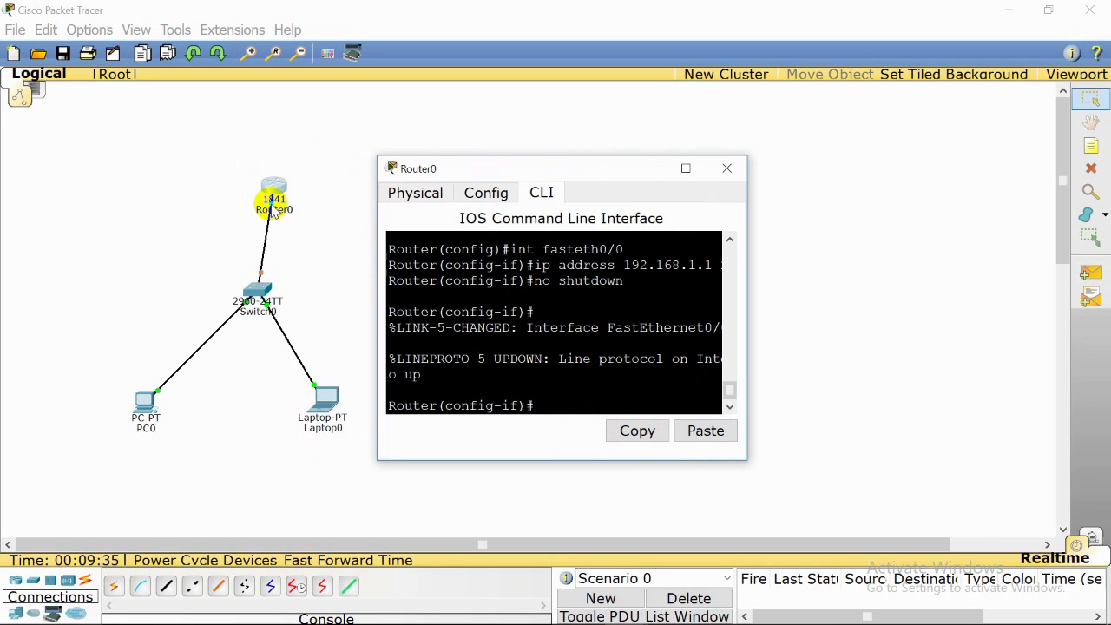
pyautogui.hotkey('ctrl', 'z')
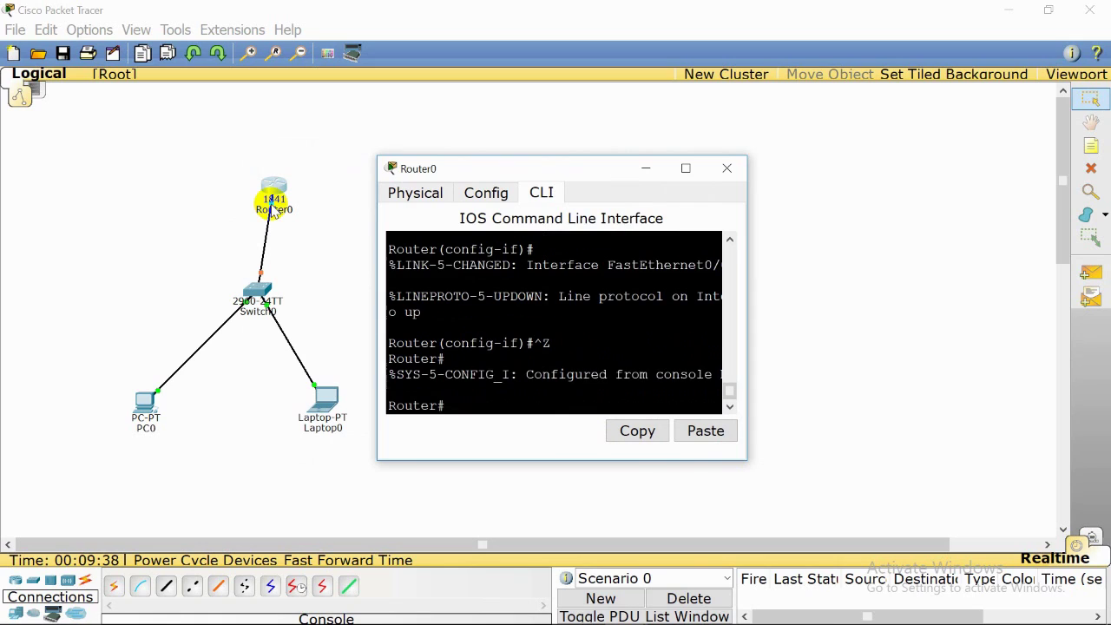
# Show the brief IP interface summary again and maximize the router window to check FastEthernet0/0.
pyautogui.write('show ip int brief')
pyautogui.press('Return')
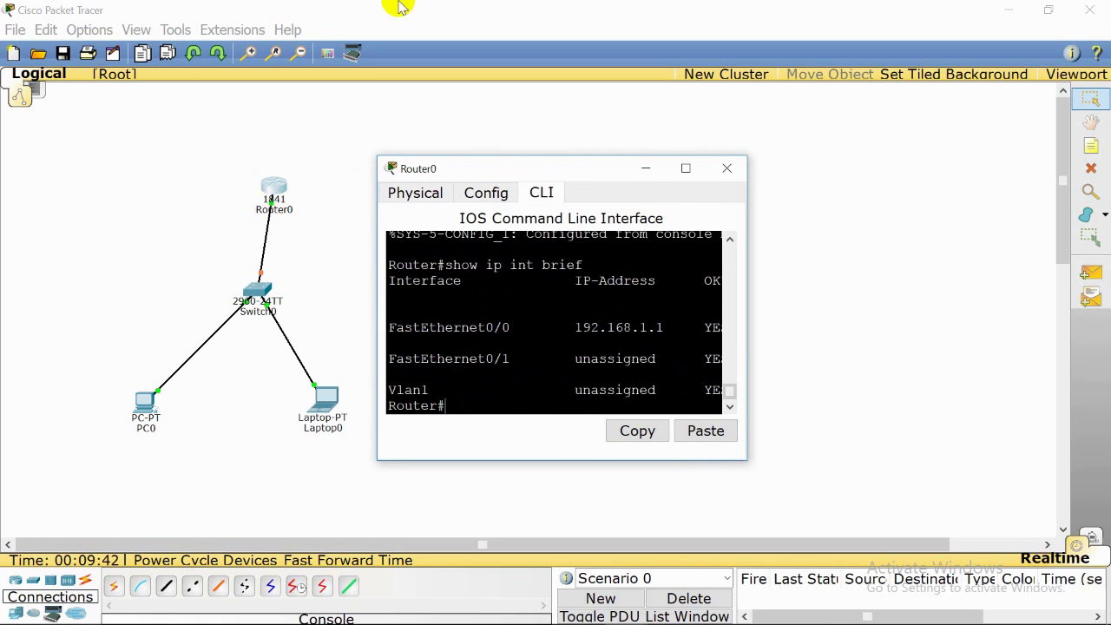
pyautogui.click(685, 168)
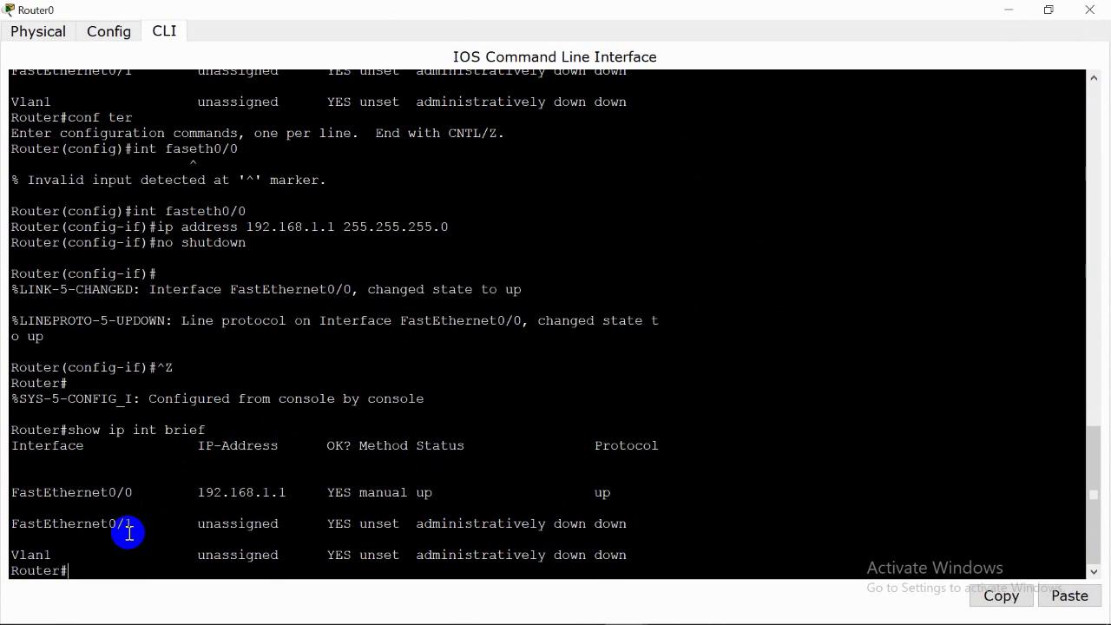
# Enter Router0's global configuration mode, select interface FastEthernet0/1 and create a DHCP pool named LANPOOL.
pyautogui.write('conf t')
pyautogui.write('er')
pyautogui.press('Return')
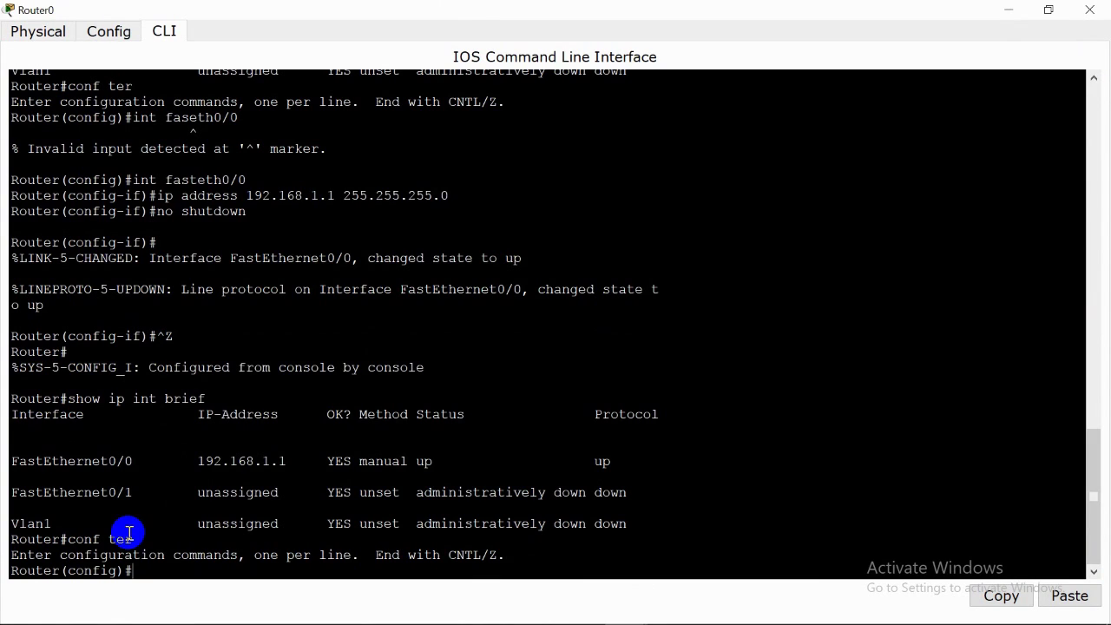
pyautogui.write('int fasteth0/1')
pyautogui.press('Return')
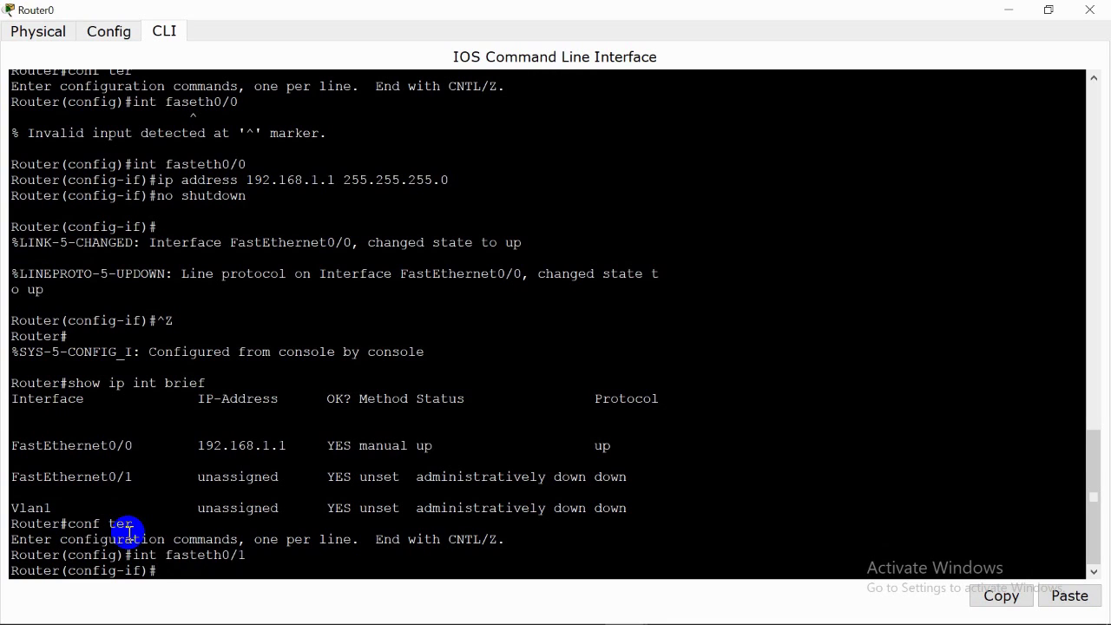
pyautogui.write('ip dhcp pool LANPOOL')
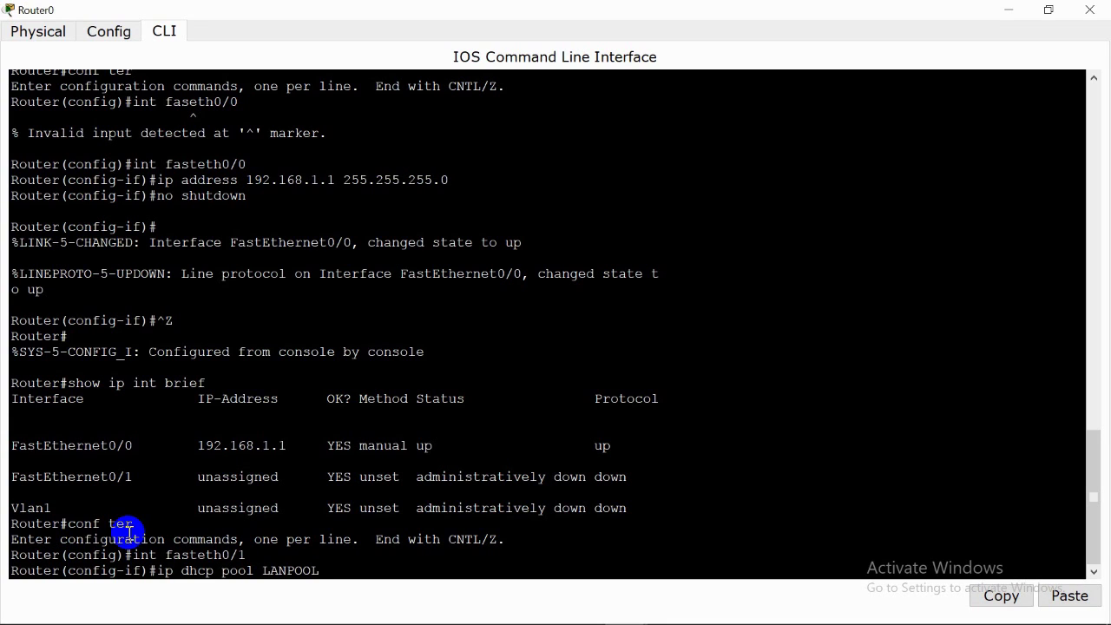
pyautogui.press('Return')
# Set the LANPOOL network to 192.168.1.0 with mask 255.255.255.0 and its default router to 192.168.1.1.
pyautogui.write('n')
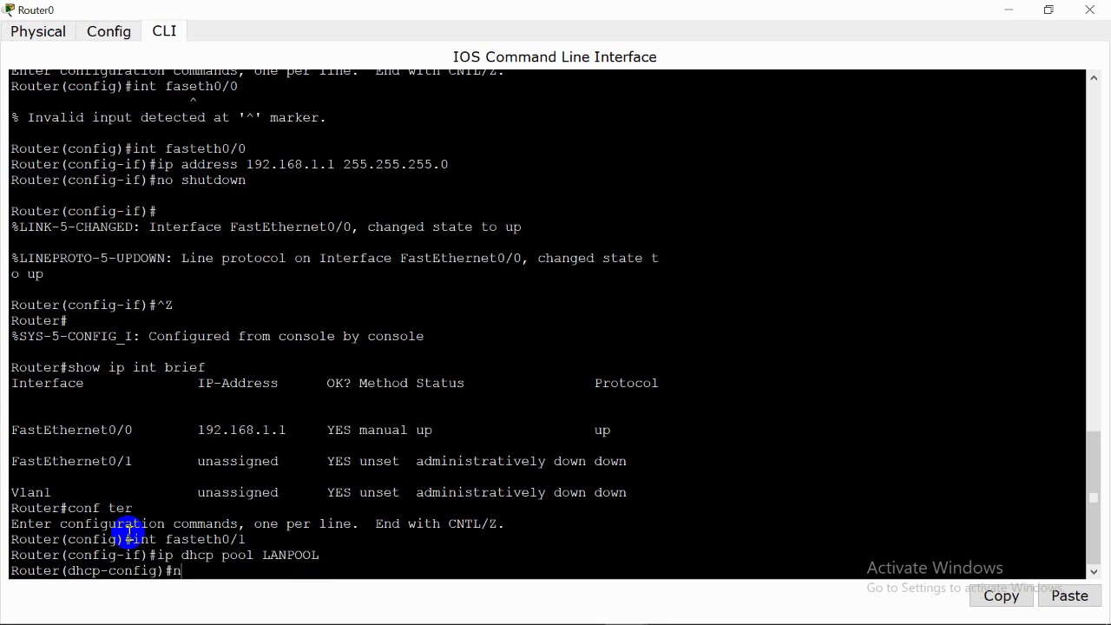
pyautogui.write('etwork 192.168.1.0 255')
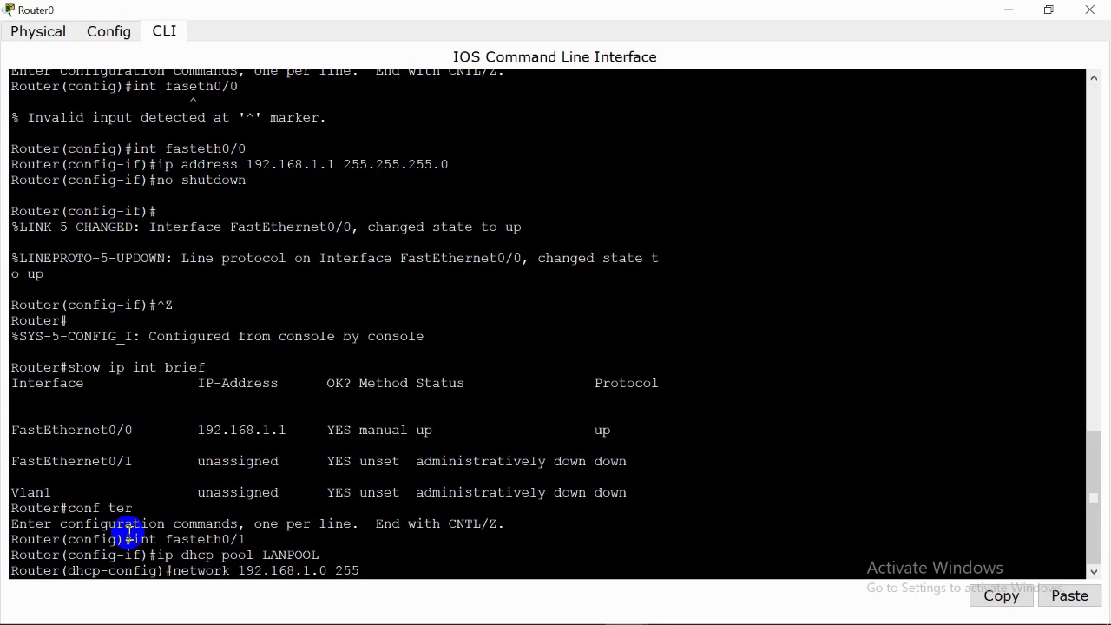
pyautogui.write('.255.255.0')
pyautogui.press('Return')
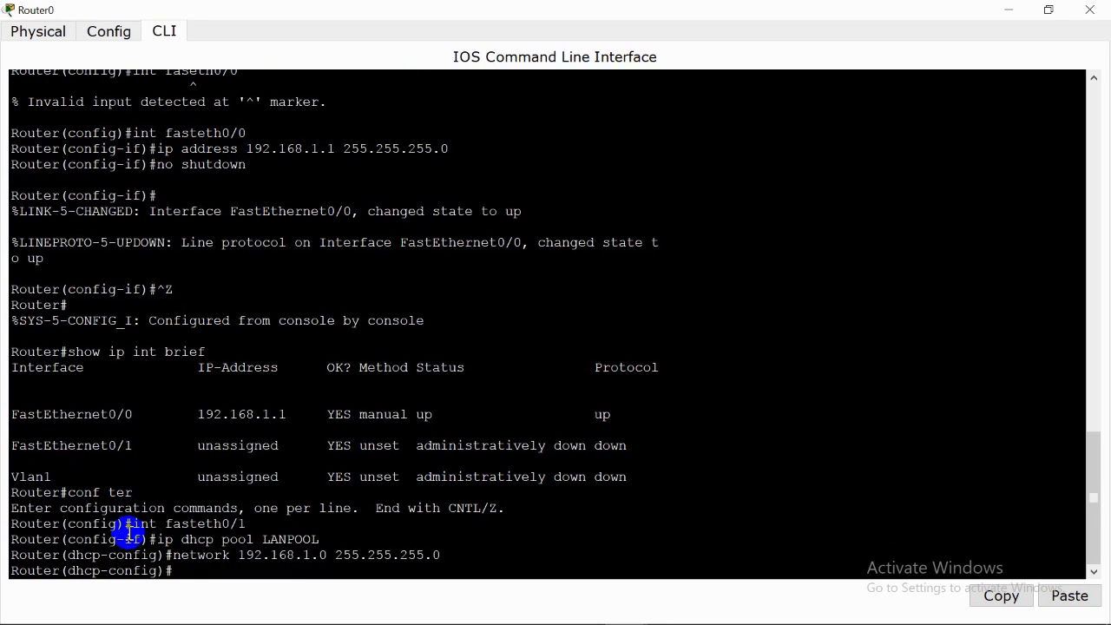
pyautogui.write('default-router 192.168')
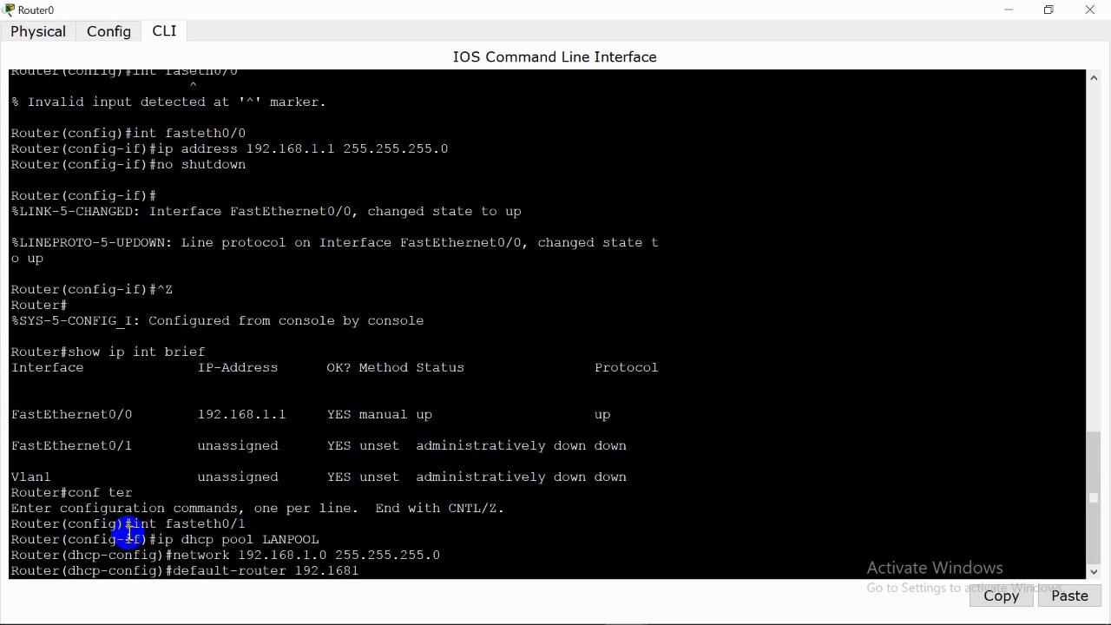
pyautogui.write('.1.1')
pyautogui.press('Return')
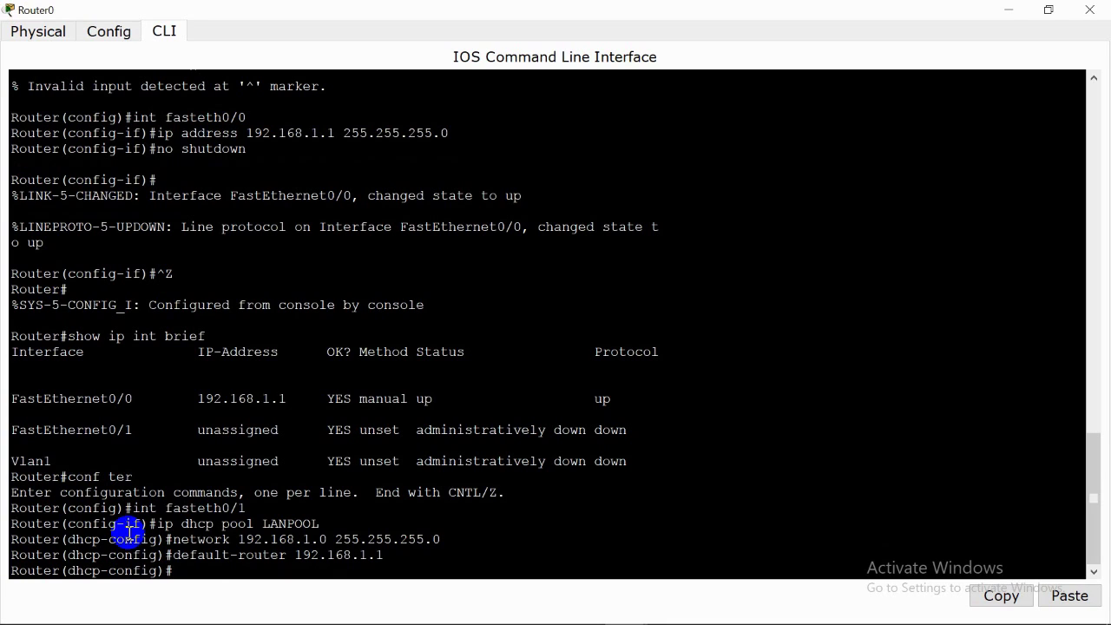
# Exclude addresses 192.168.1.0 through 192.168.1.1 from DHCP, leave configuration mode and close the router window.
pyautogui.write('ip dhcp excluded-address')
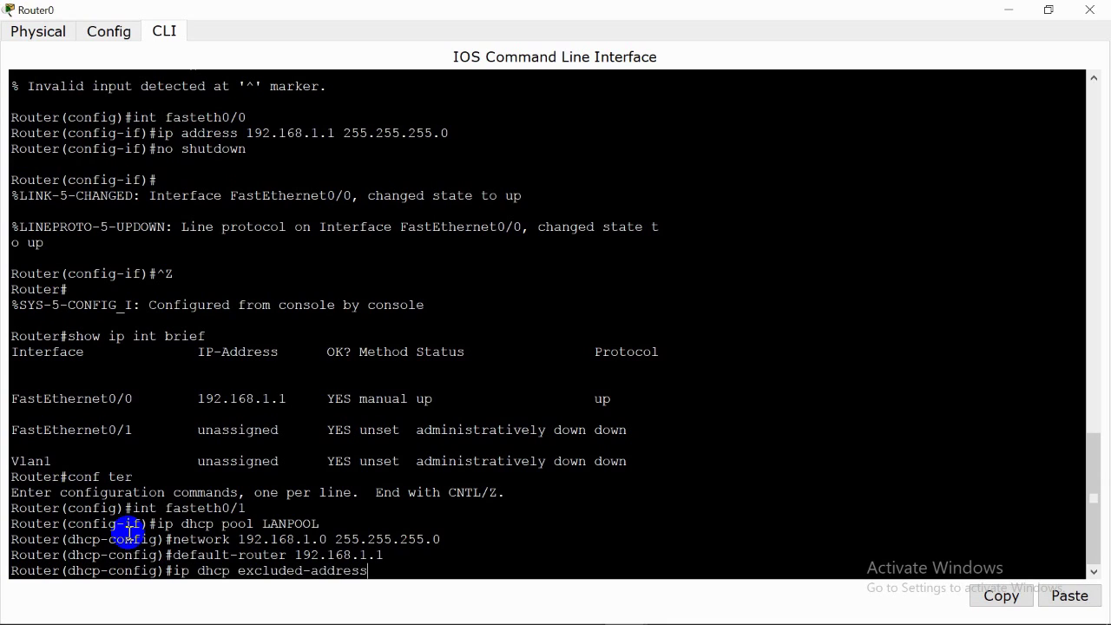
pyautogui.write(' 192.168.1.0 192.168.1.1')
pyautogui.press('Return')
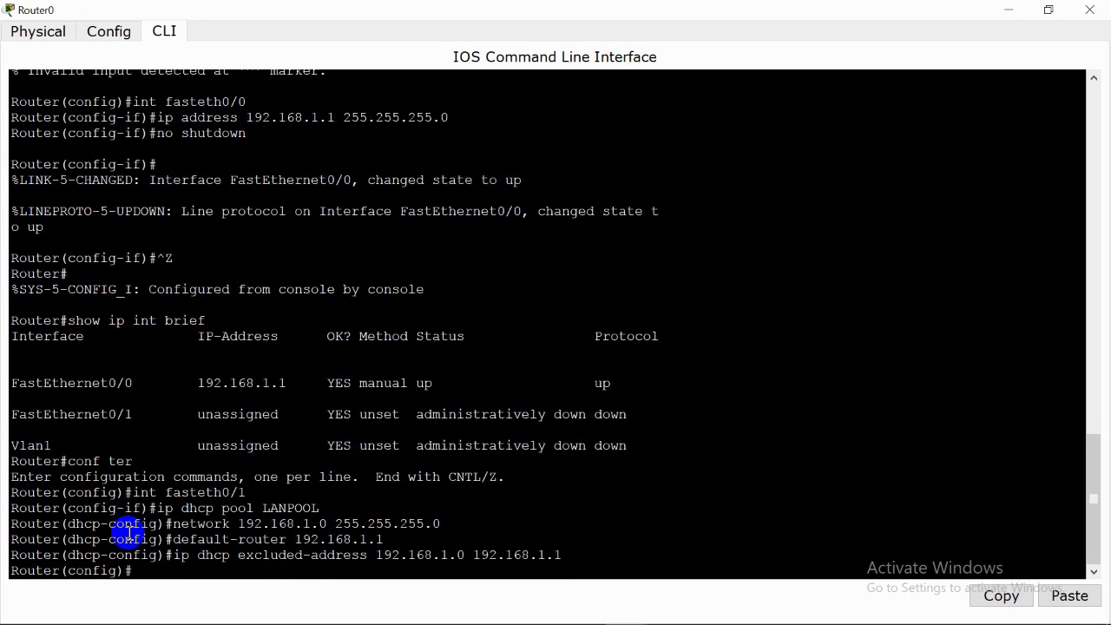
pyautogui.hotkey('ctrl', 'z')
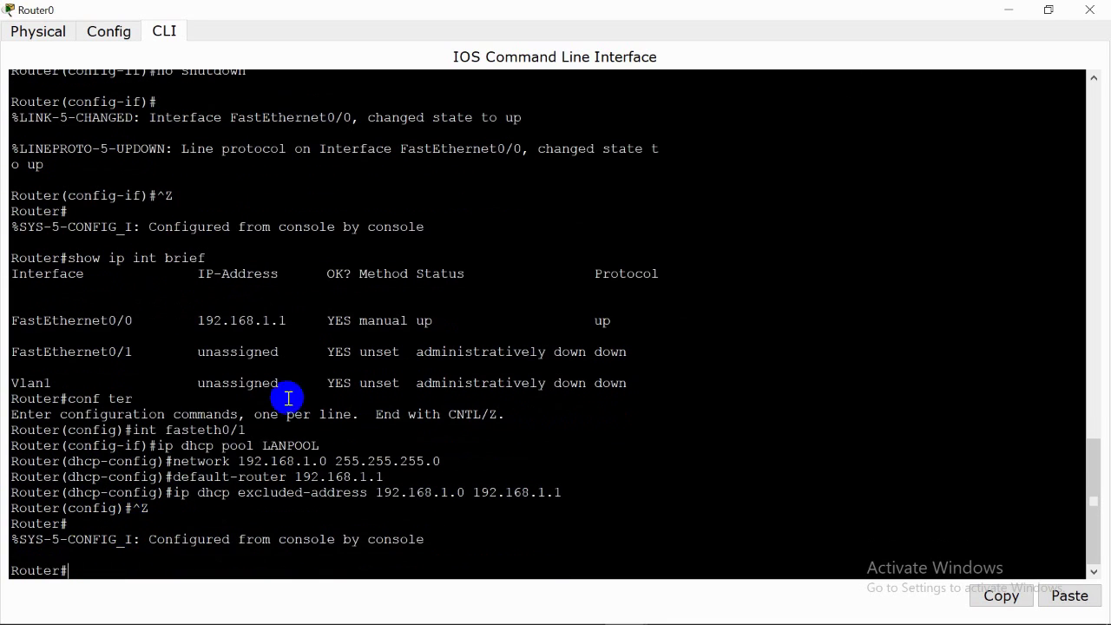
pyautogui.click(1087, 8)
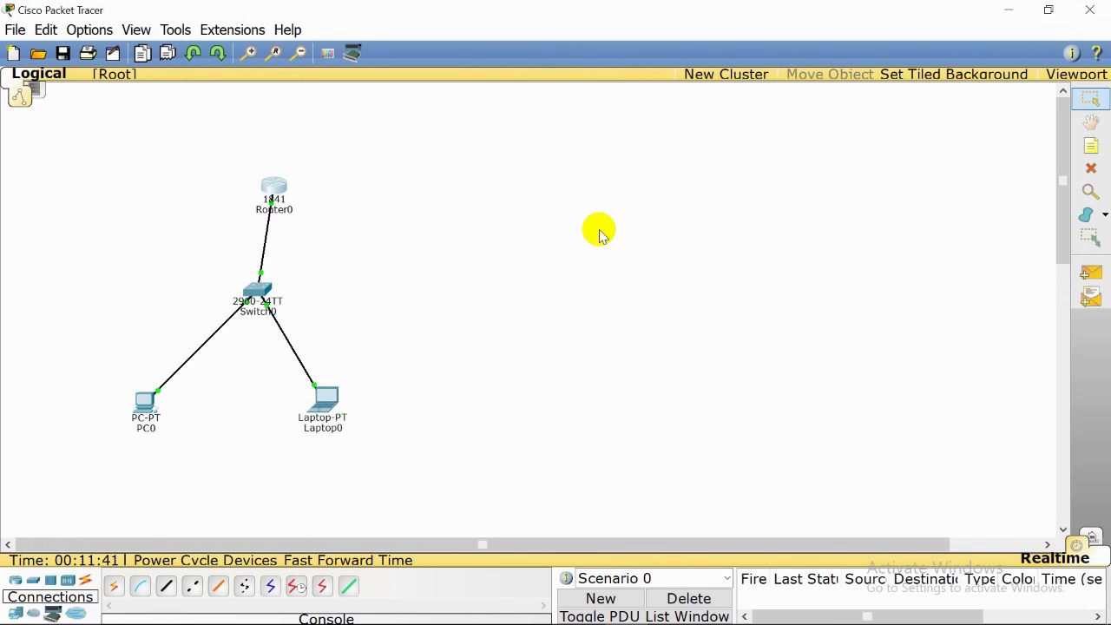
# Nudge Router0 slightly up and left on the workspace, and switch PC0's IPv4 configuration to DHCP.
pyautogui.moveTo(279, 187); pyautogui.dragTo(272, 182)
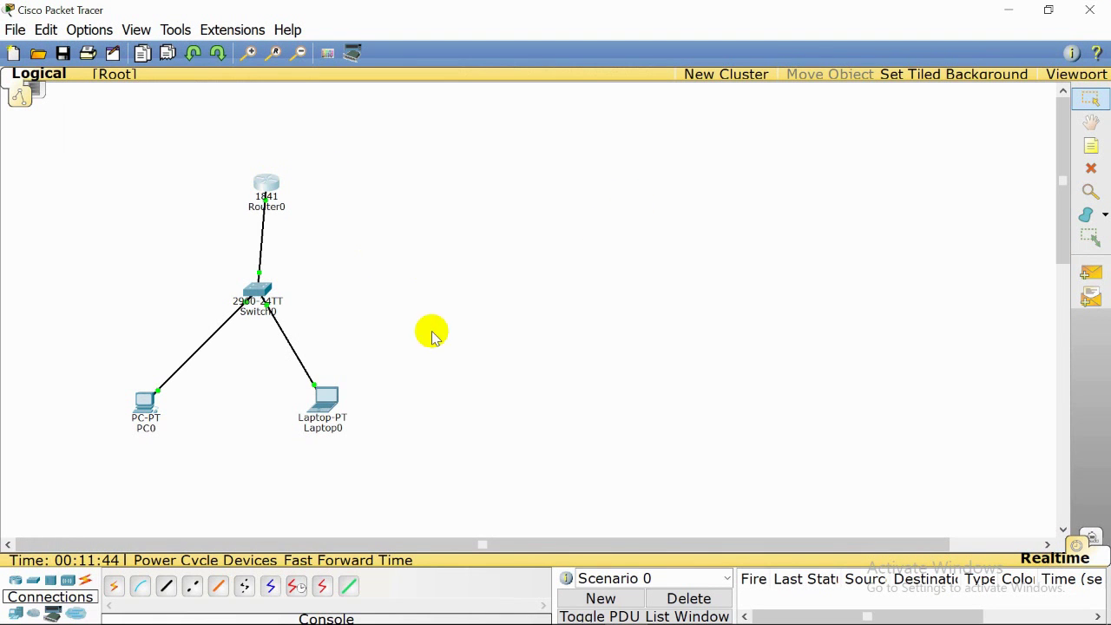
pyautogui.click(148, 404)
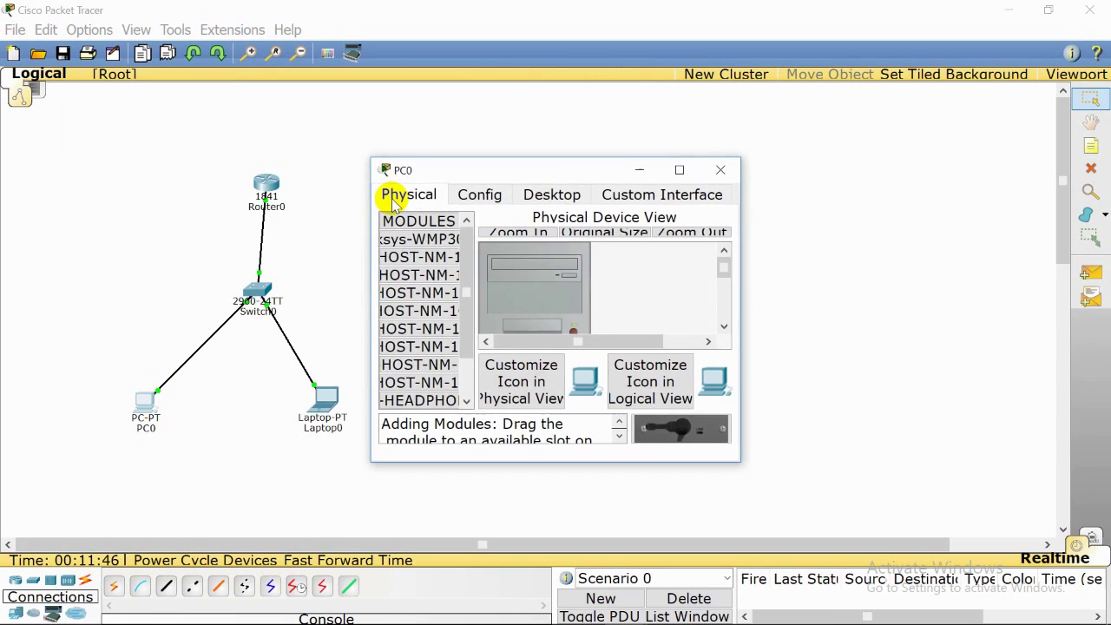
pyautogui.click(680, 168)
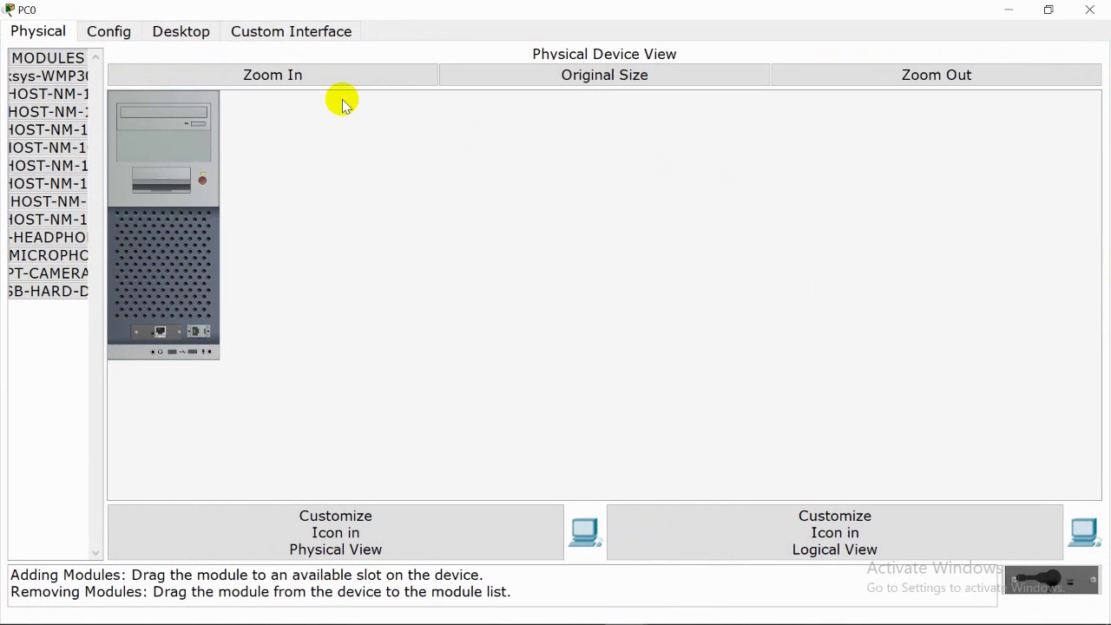
pyautogui.click(196, 39)
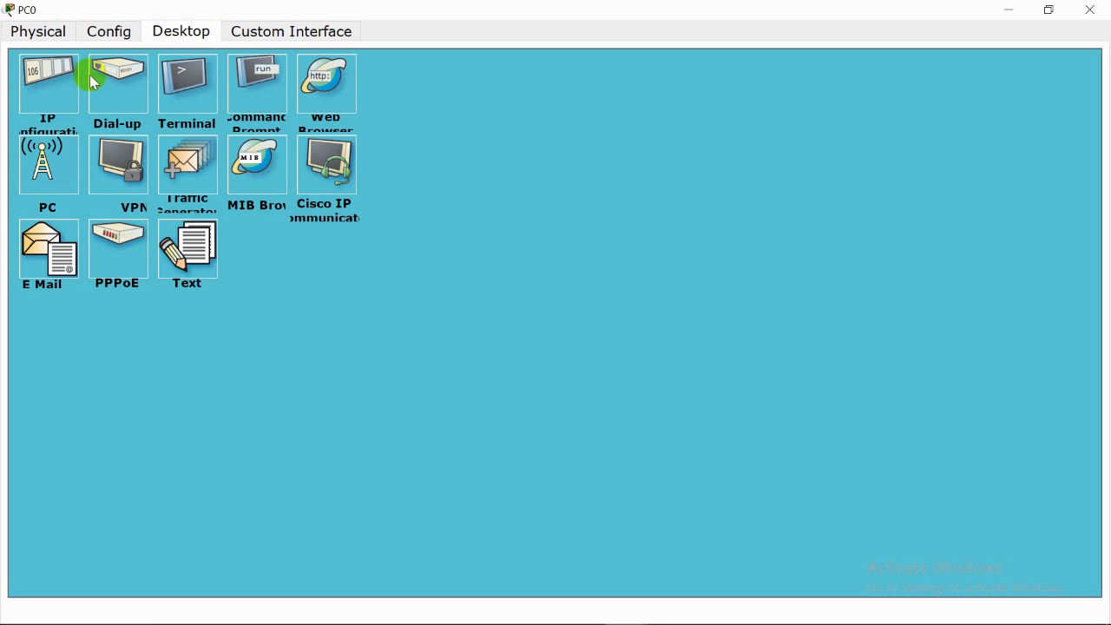
pyautogui.click(48, 92)
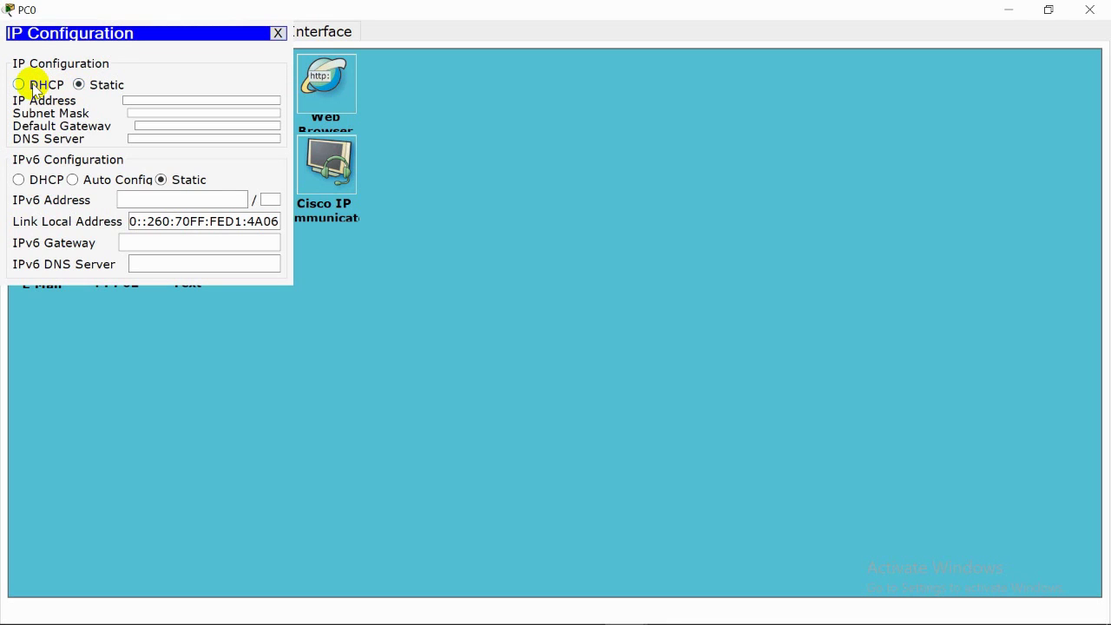
pyautogui.click(19, 84)
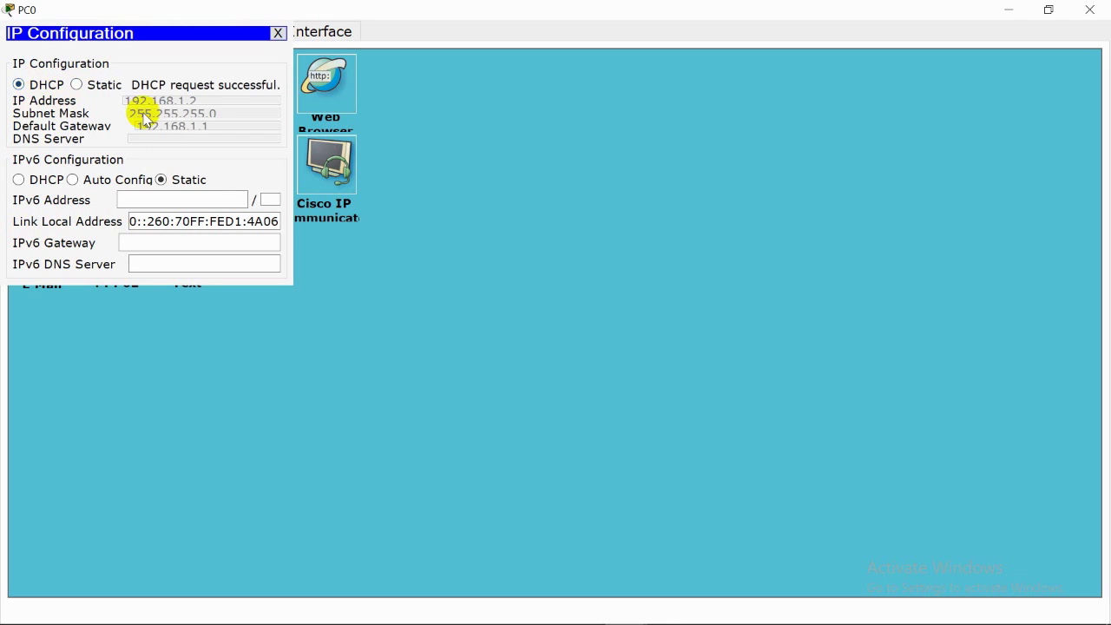
pyautogui.click(278, 33)
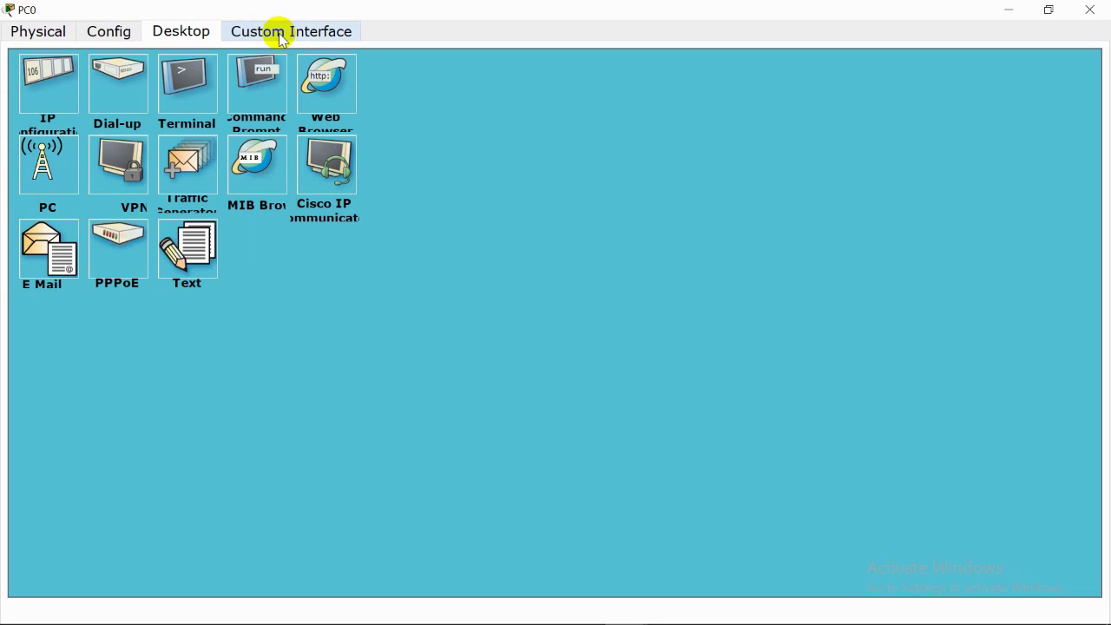
pyautogui.click(1089, 9)
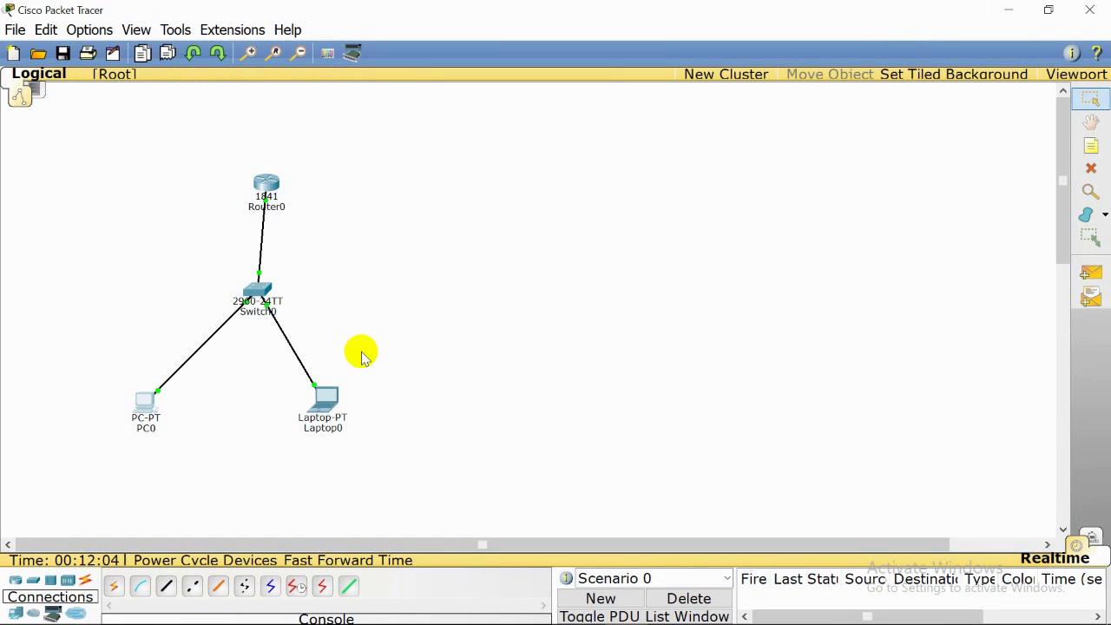
# Switch Laptop0's IPv4 configuration from static to DHCP and close its IP configuration.
pyautogui.click(334, 397)
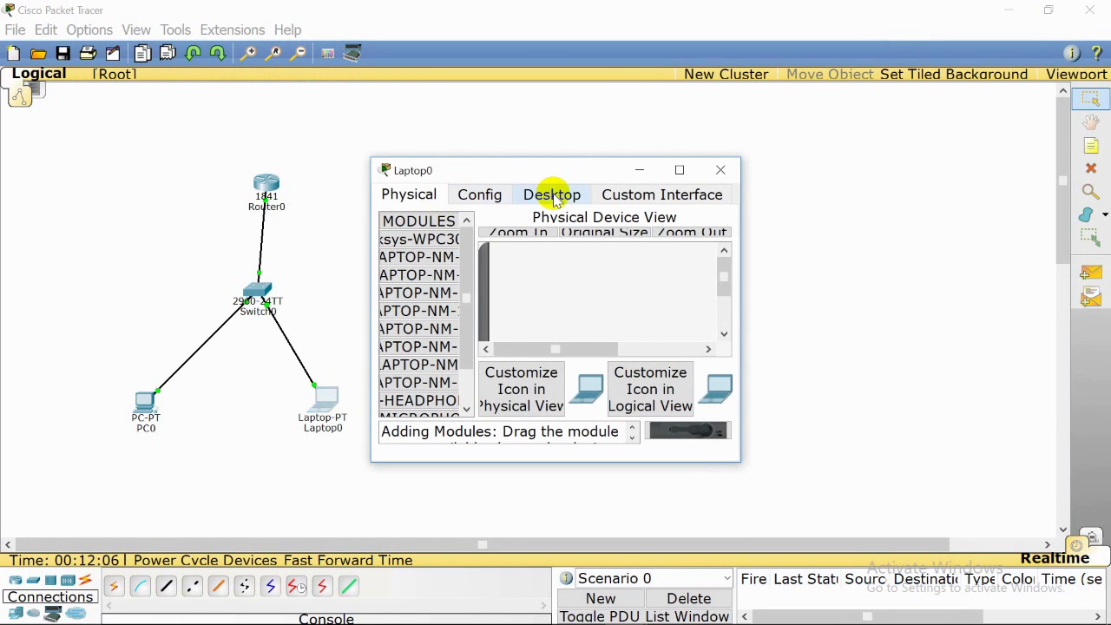
pyautogui.click(551, 194)
pyautogui.click(424, 229)
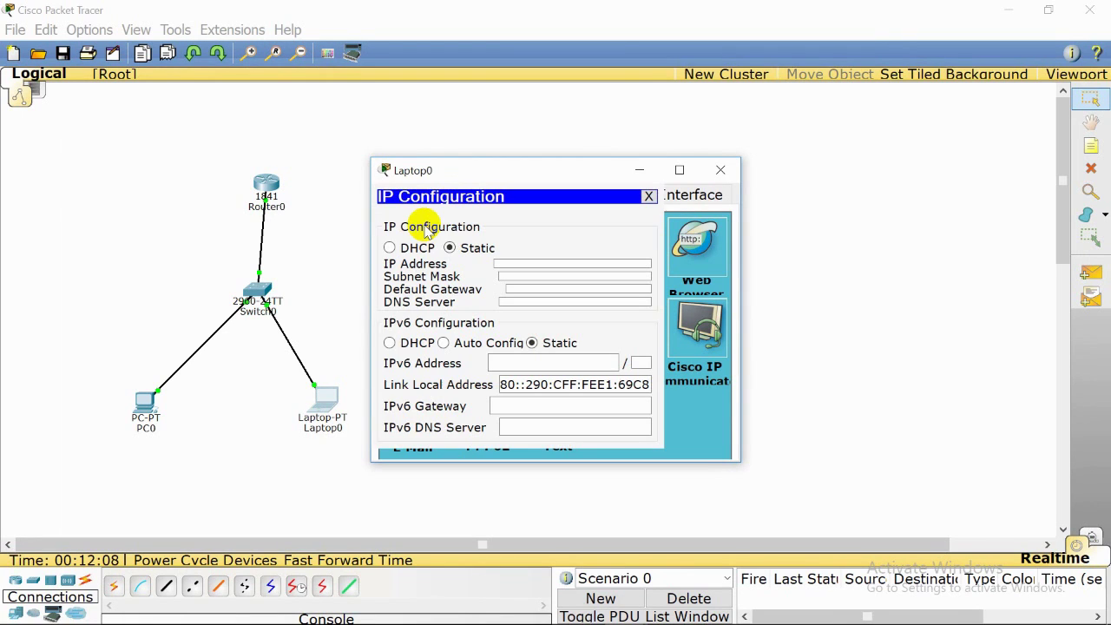
pyautogui.click(390, 247)
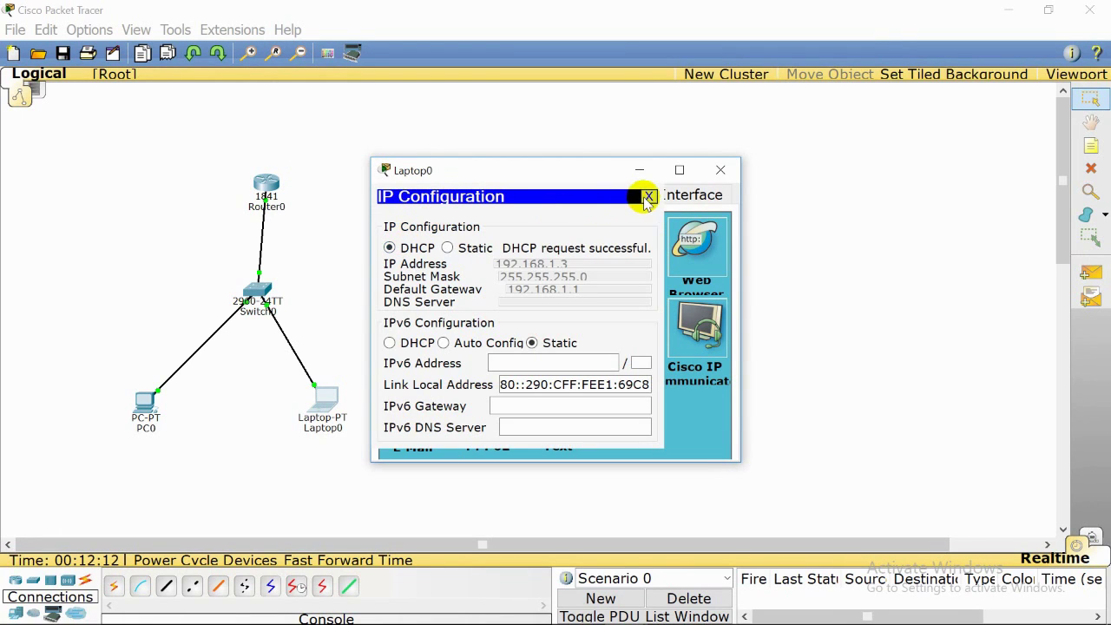
pyautogui.click(648, 196)
# Ping the router at 192.168.1.1 from Laptop0's command prompt and close the laptop window.
pyautogui.click(616, 255)
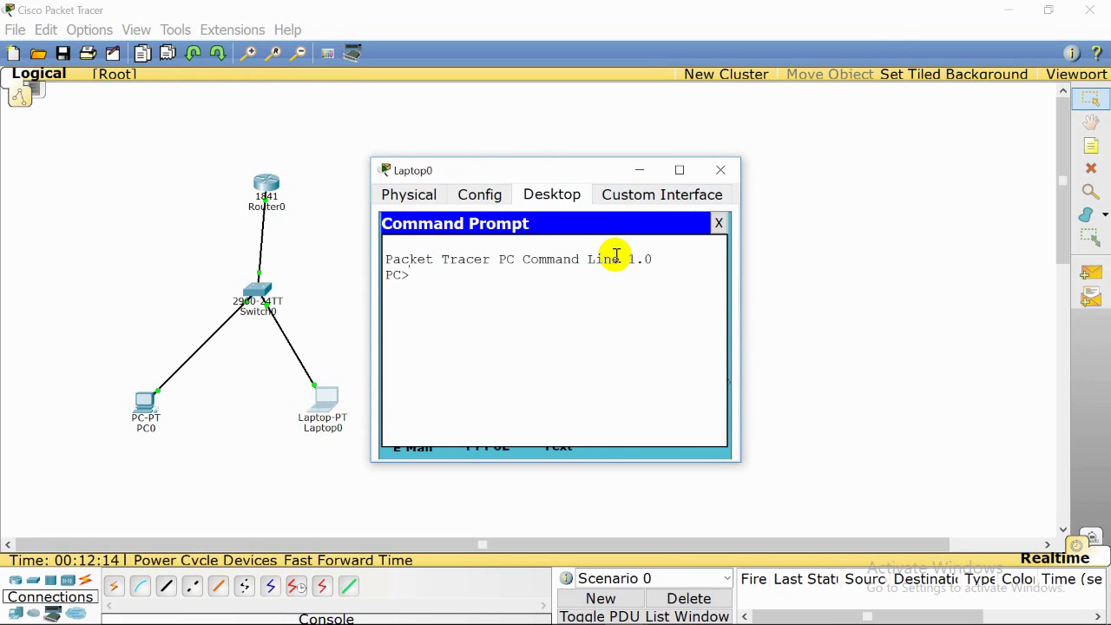
pyautogui.write('ping 192.168.1.1')
pyautogui.press('Return')
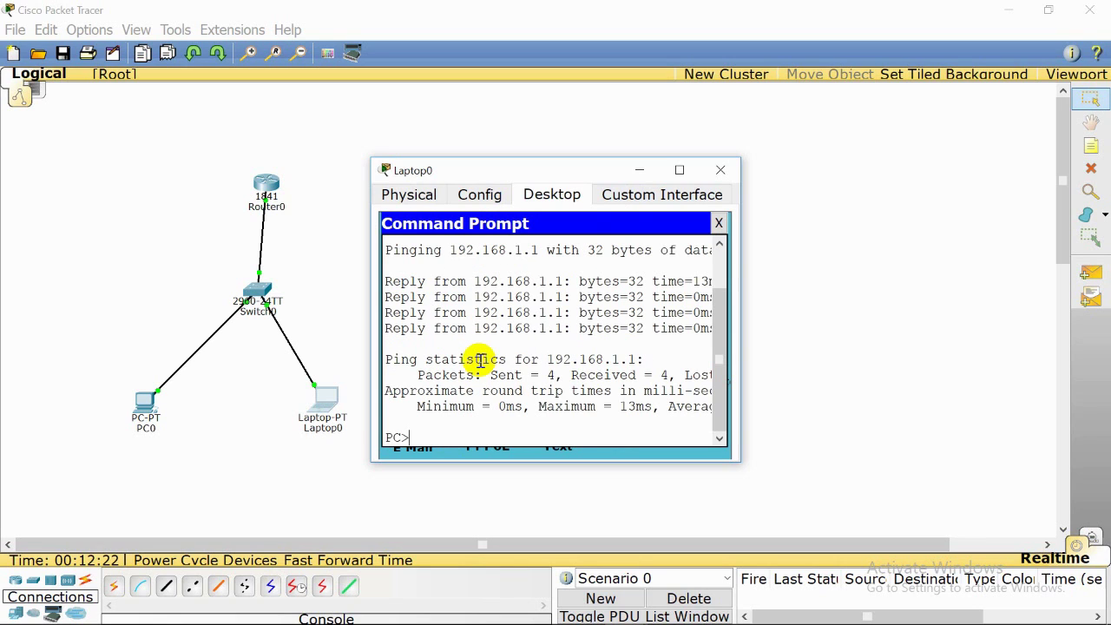
pyautogui.click(723, 172)
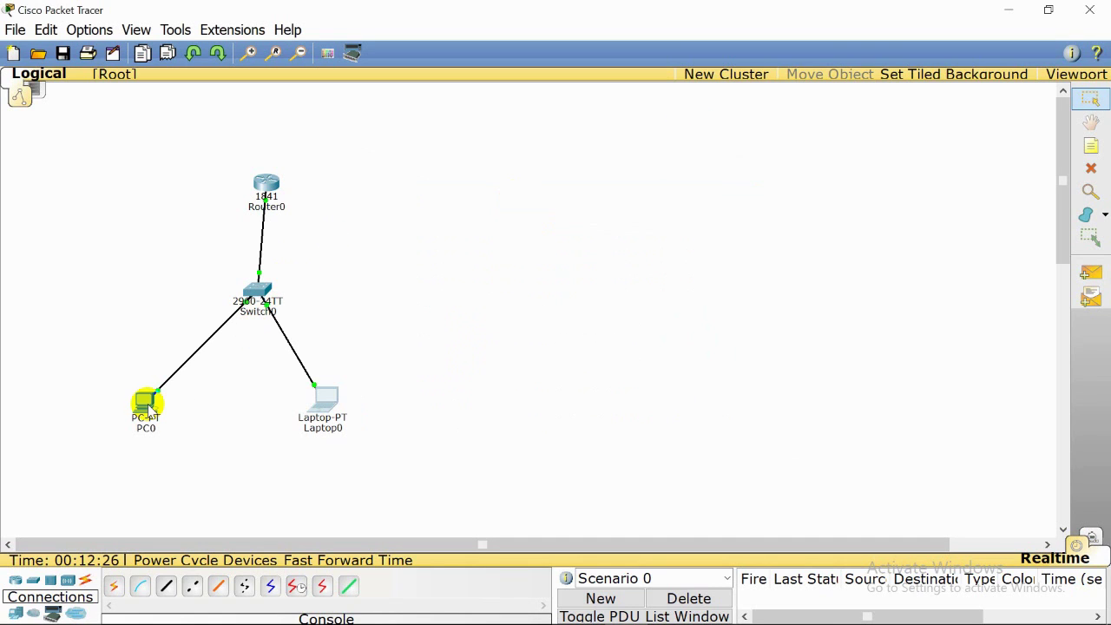
# Ping the router at 192.168.1.1 from PC0's command prompt and close the PC window.
pyautogui.click(147, 404)
pyautogui.click(651, 246)
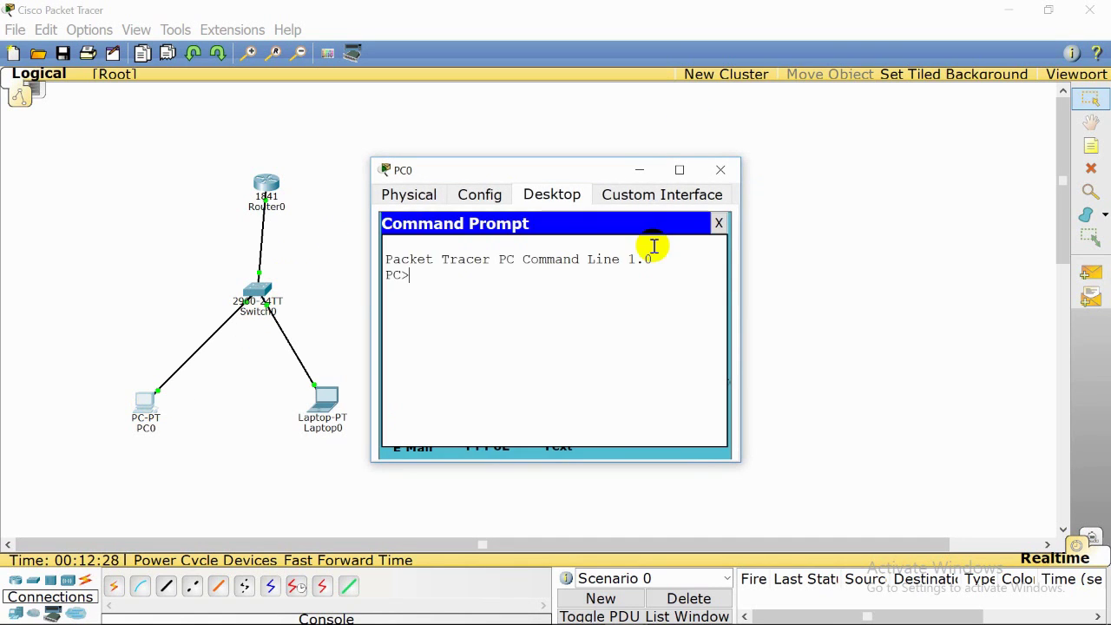
pyautogui.write('ping 192.168')
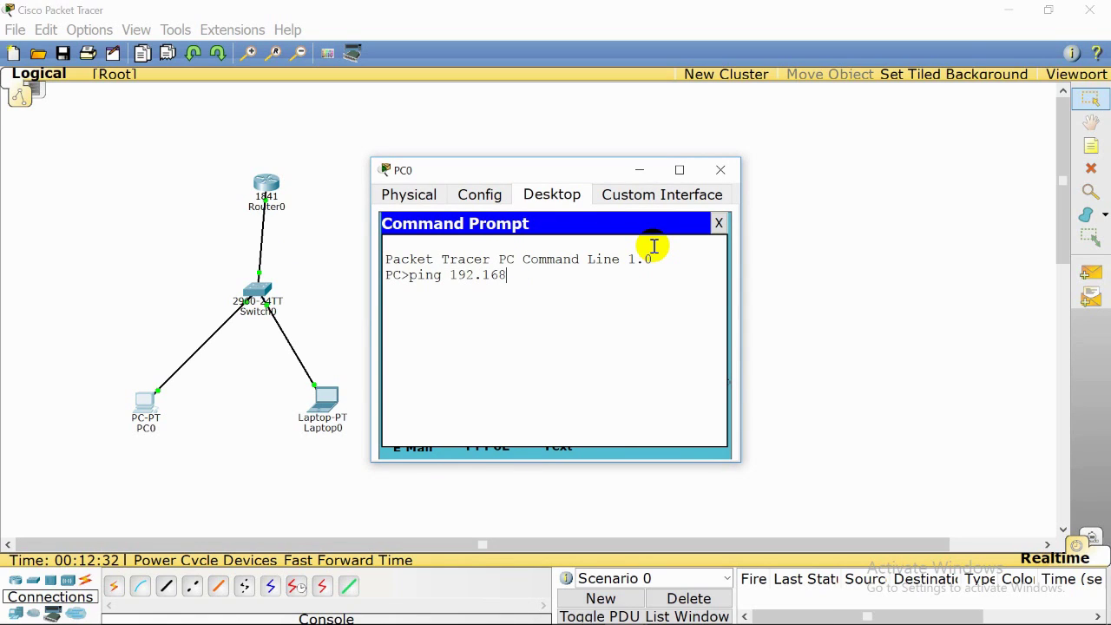
pyautogui.write('1.')
pyautogui.press('BackSpace')
pyautogui.press('BackSpace')
pyautogui.write('.1.1')
pyautogui.press('Return')
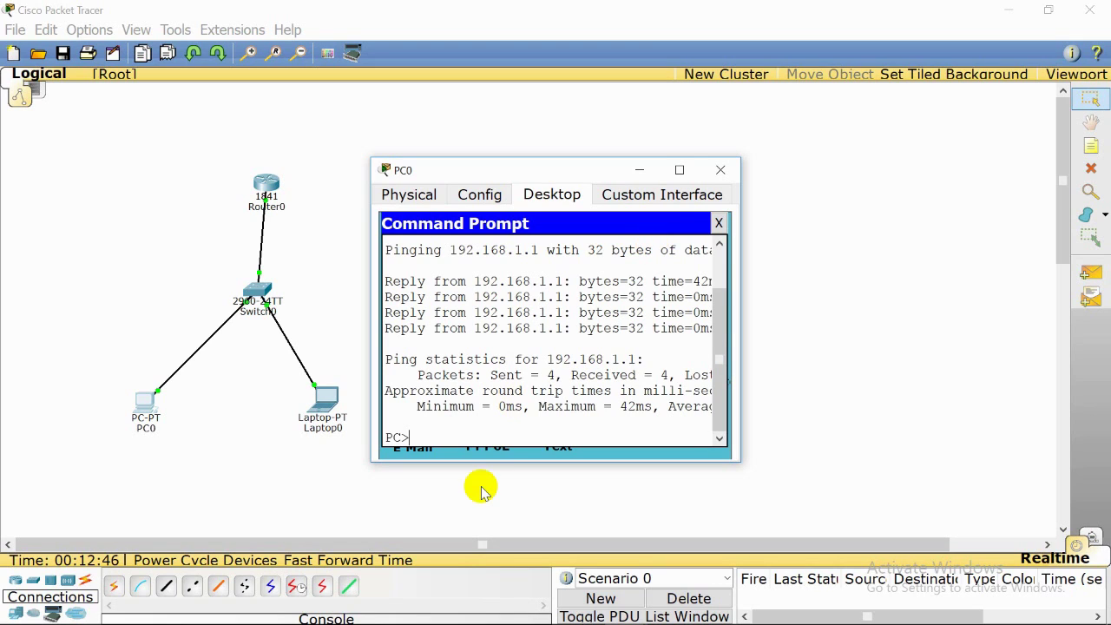
pyautogui.click(720, 170)
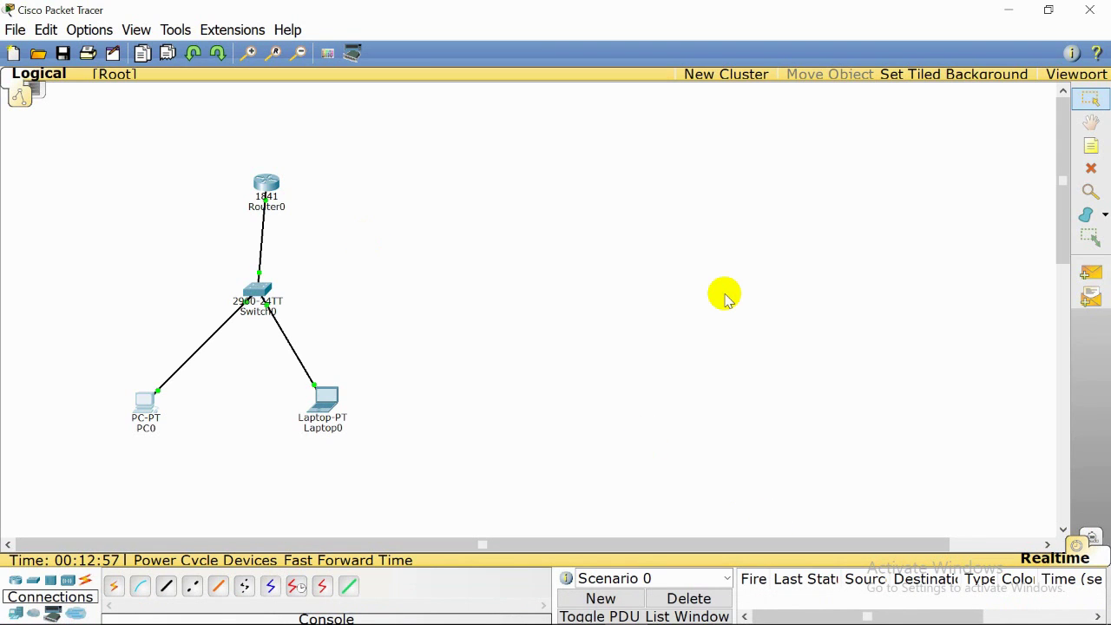
# Move Router0 slightly farther up and left, and show its physical device view in a maximized window.
pyautogui.moveTo(269, 184); pyautogui.dragTo(249, 171)
pyautogui.click(251, 172)
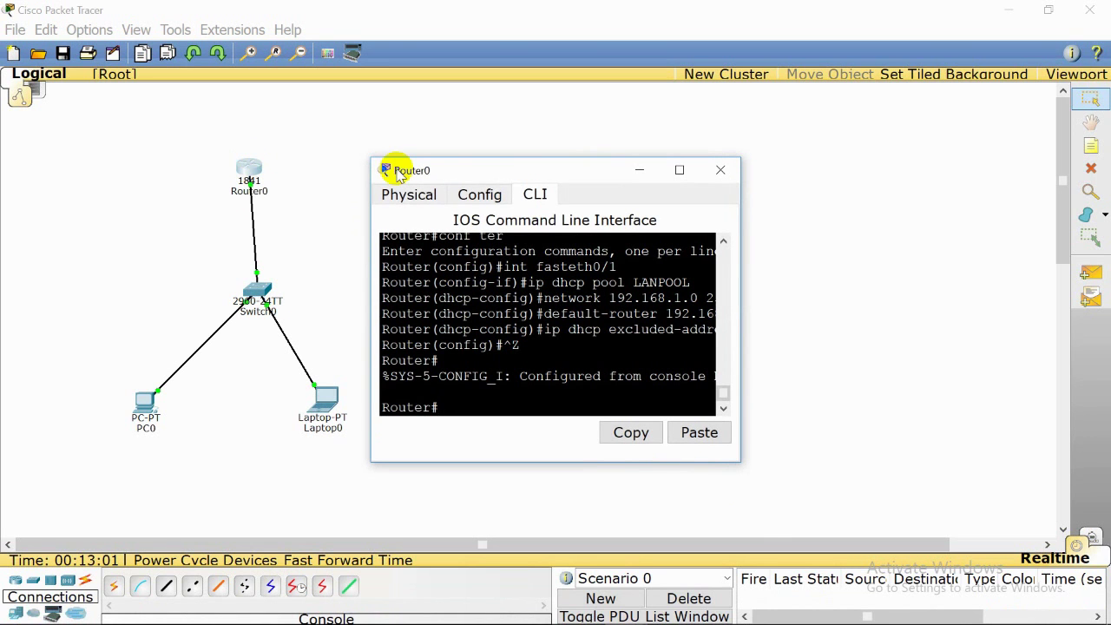
pyautogui.click(679, 171)
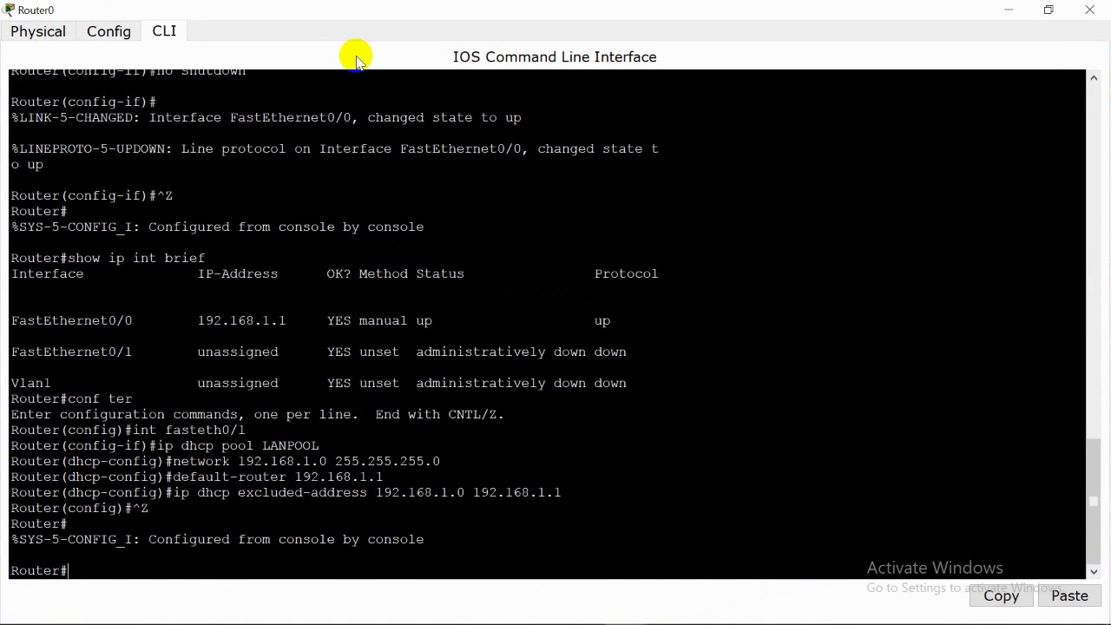
pyautogui.click(39, 31)
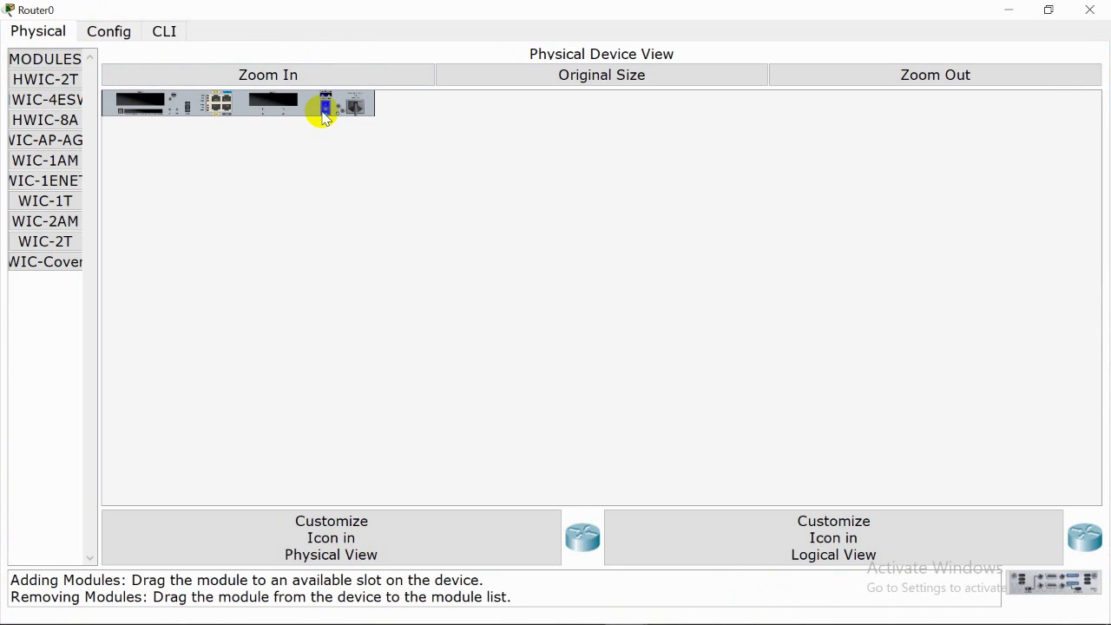
# Try to fit a WIC-1T serial module into Router0, and switch off the router's power for the installation.
pyautogui.click(55, 197)
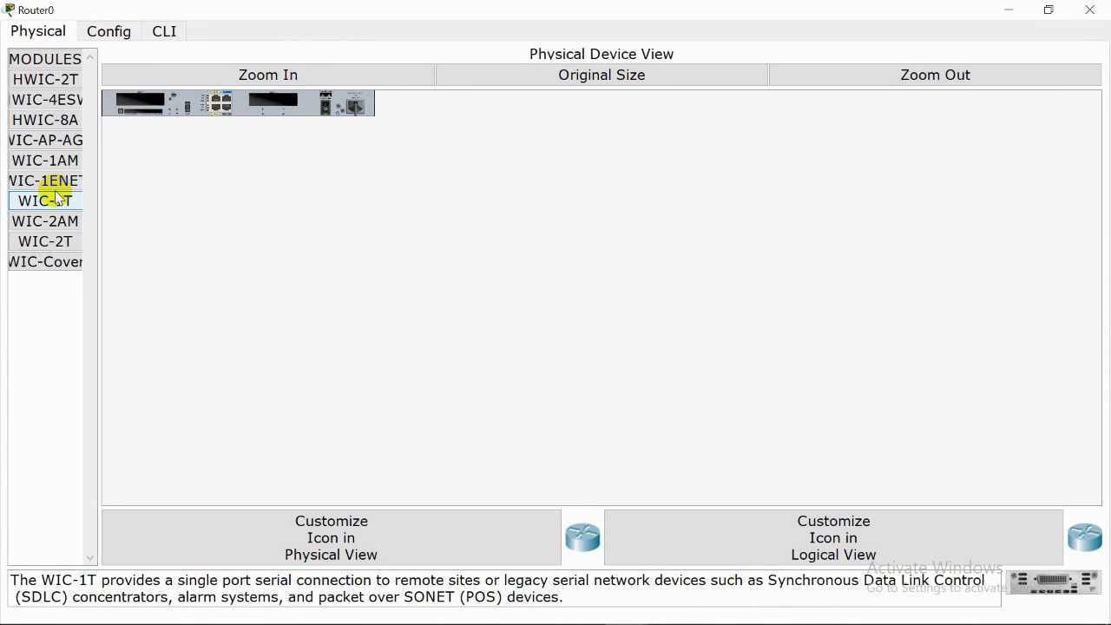
pyautogui.moveTo(55, 197); pyautogui.dragTo(218, 104)
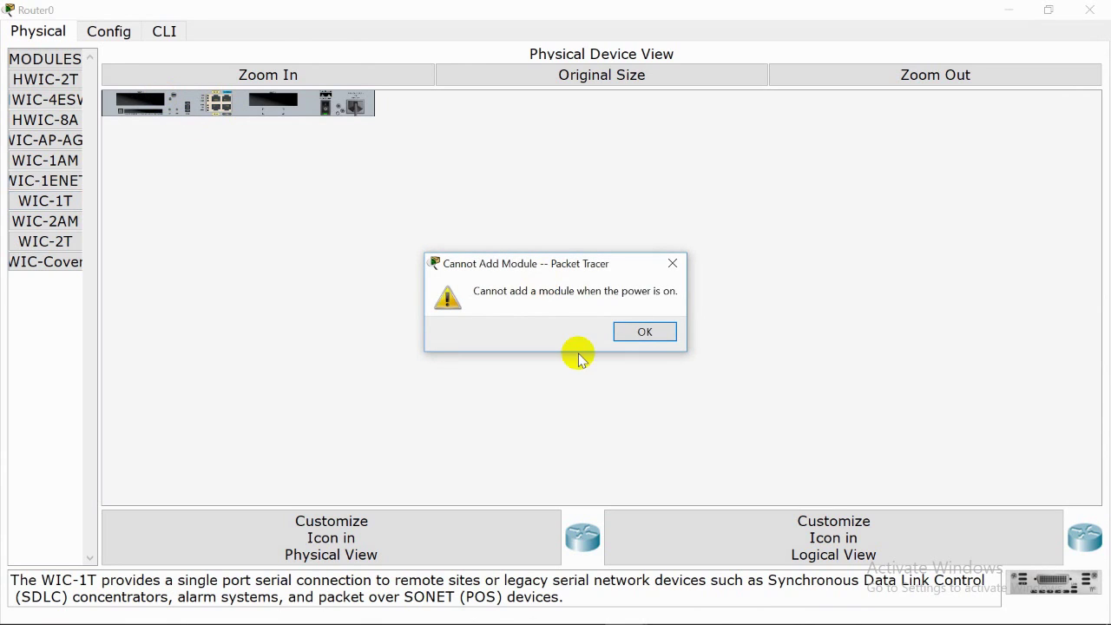
pyautogui.click(642, 330)
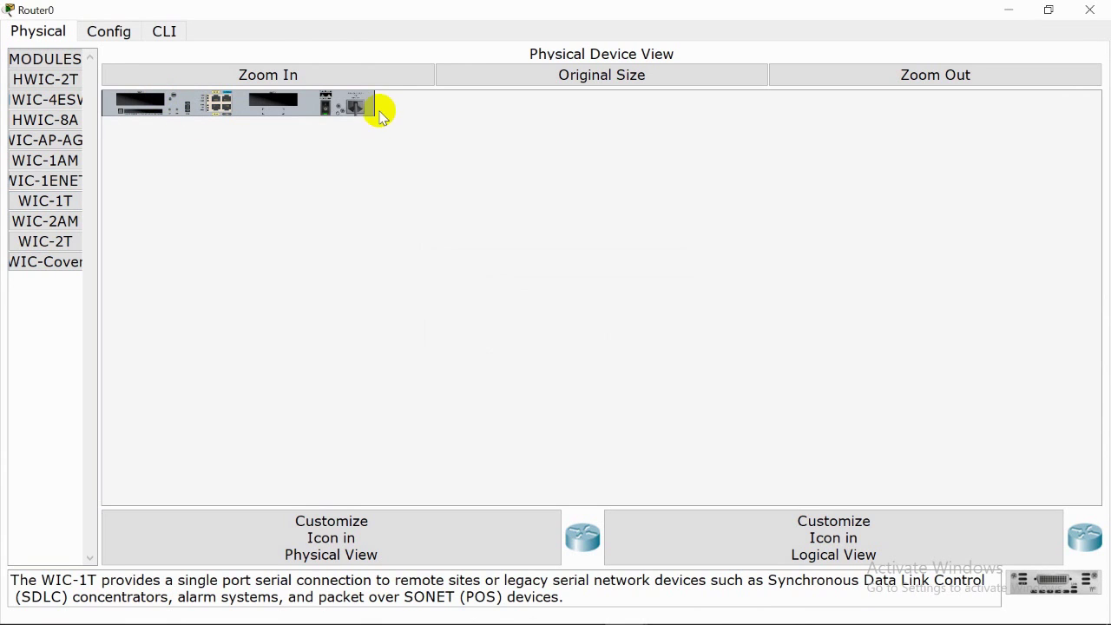
pyautogui.click(329, 114)
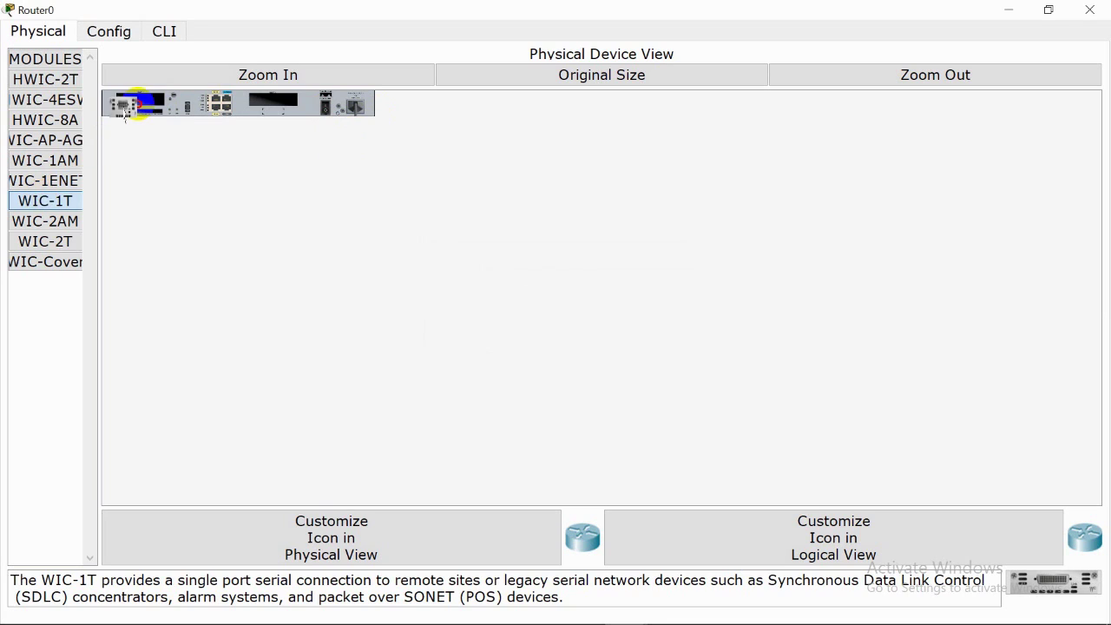